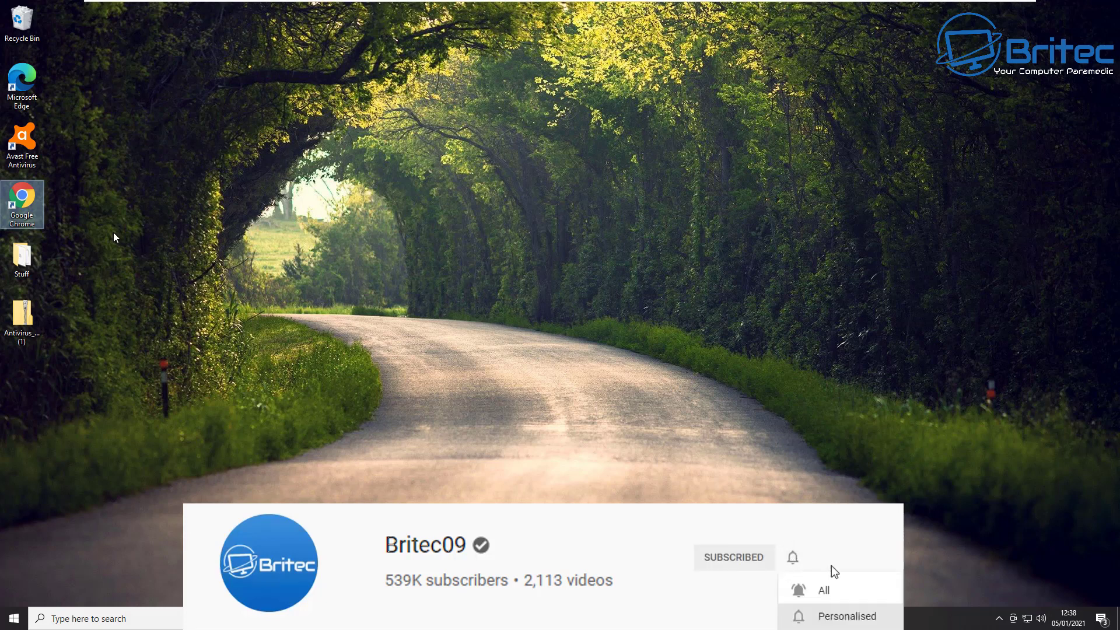
Launch Avast Free Antivirus from its desktop shortcut
double_click(33, 148)
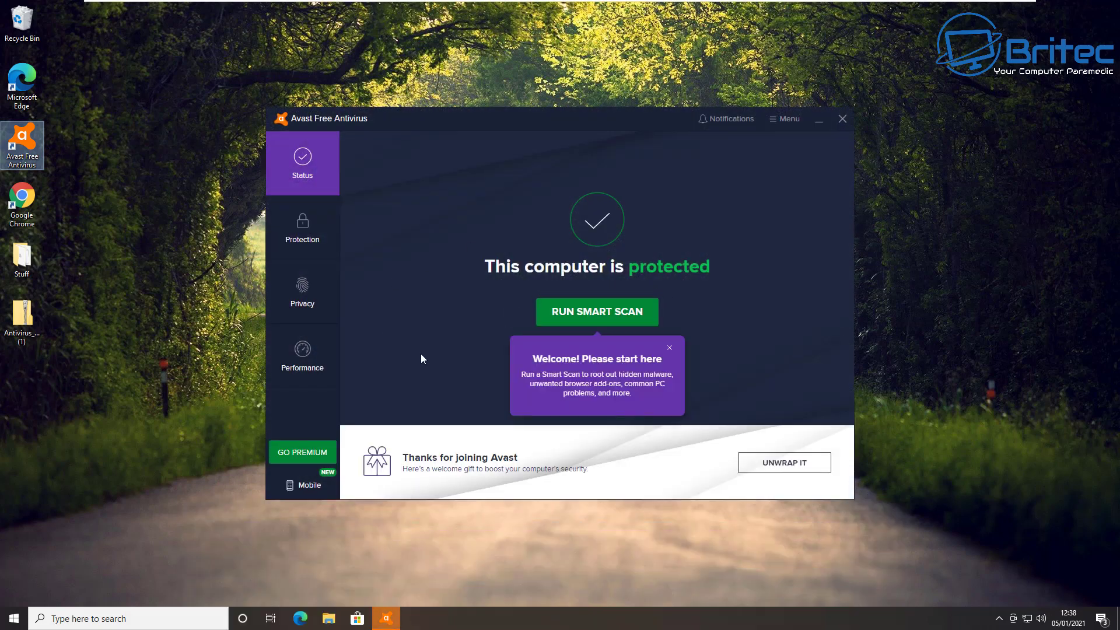
Browse Avast's Protection and Privacy features, then close the Avast window
left_click(301, 226)
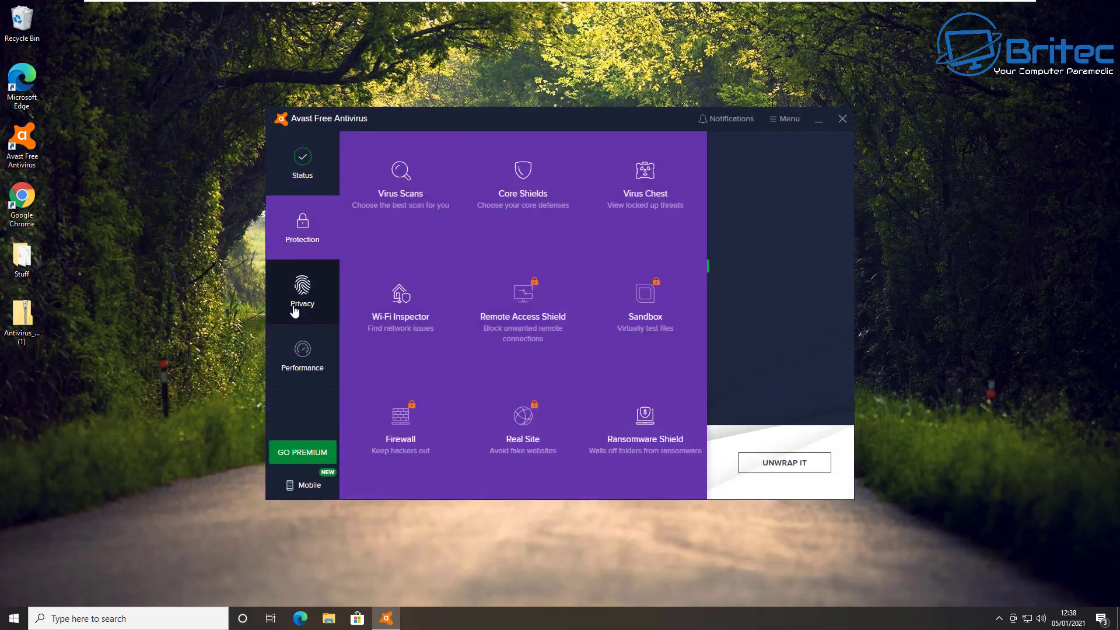
left_click(295, 302)
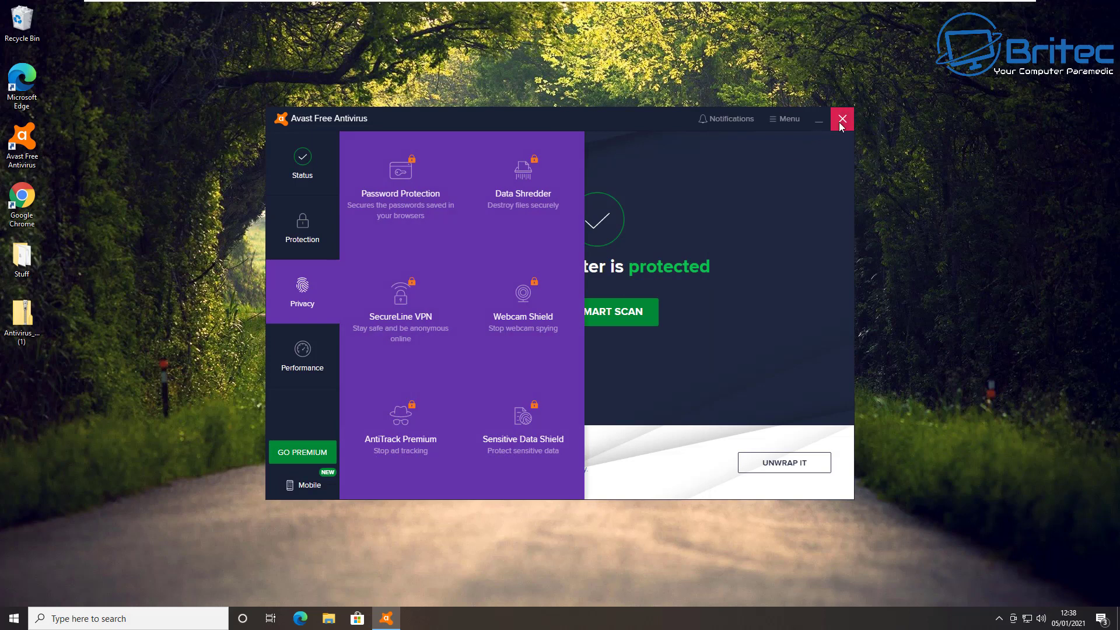
left_click(841, 120)
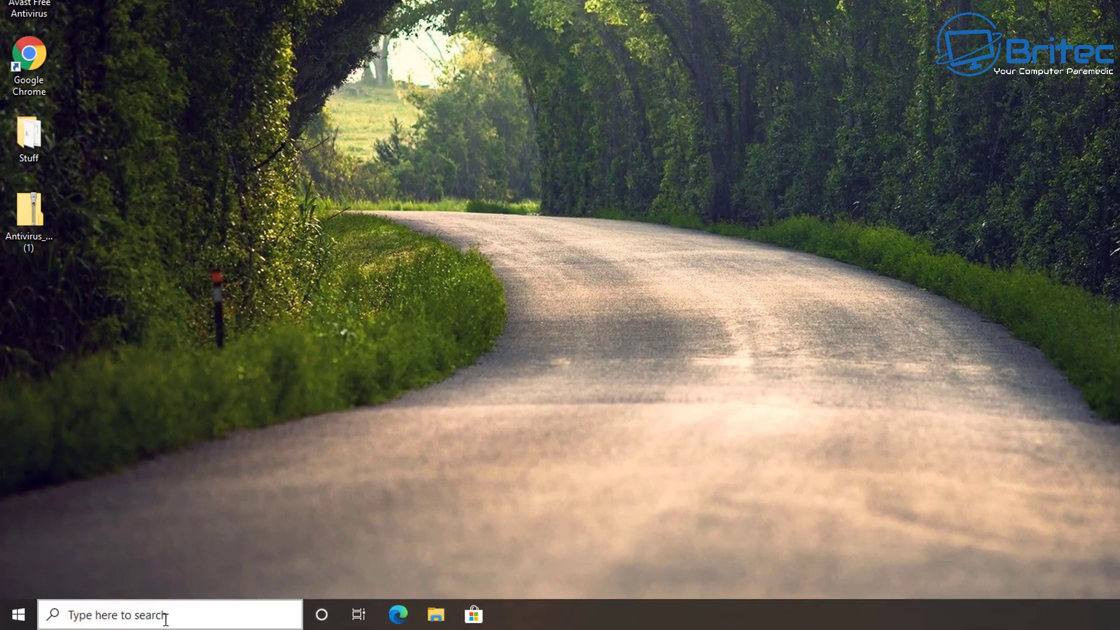
left_click(126, 620)
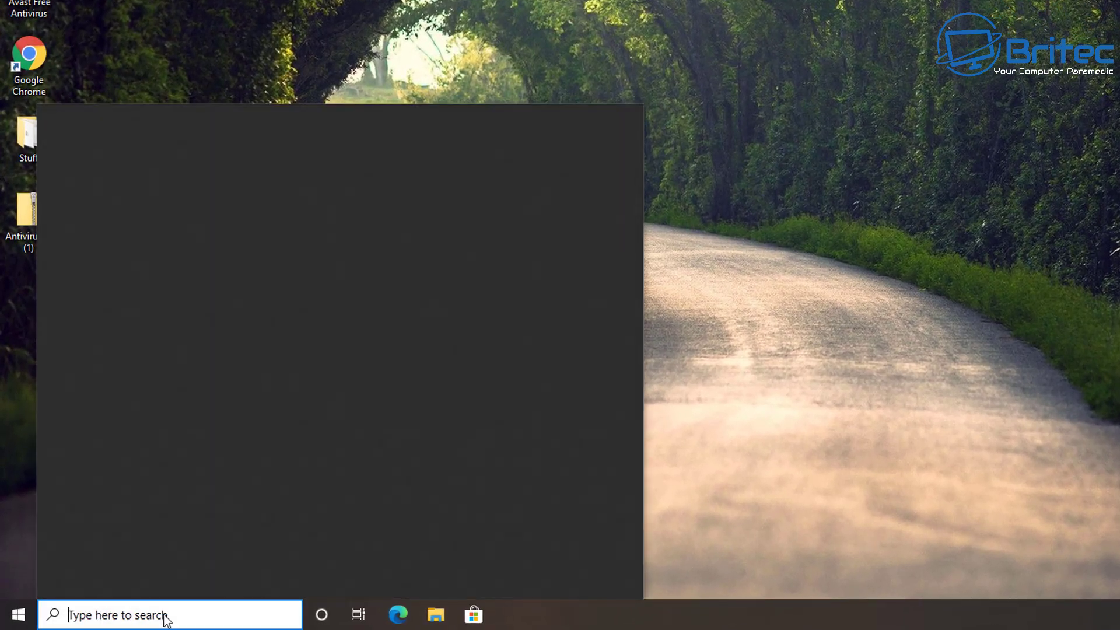
type("control")
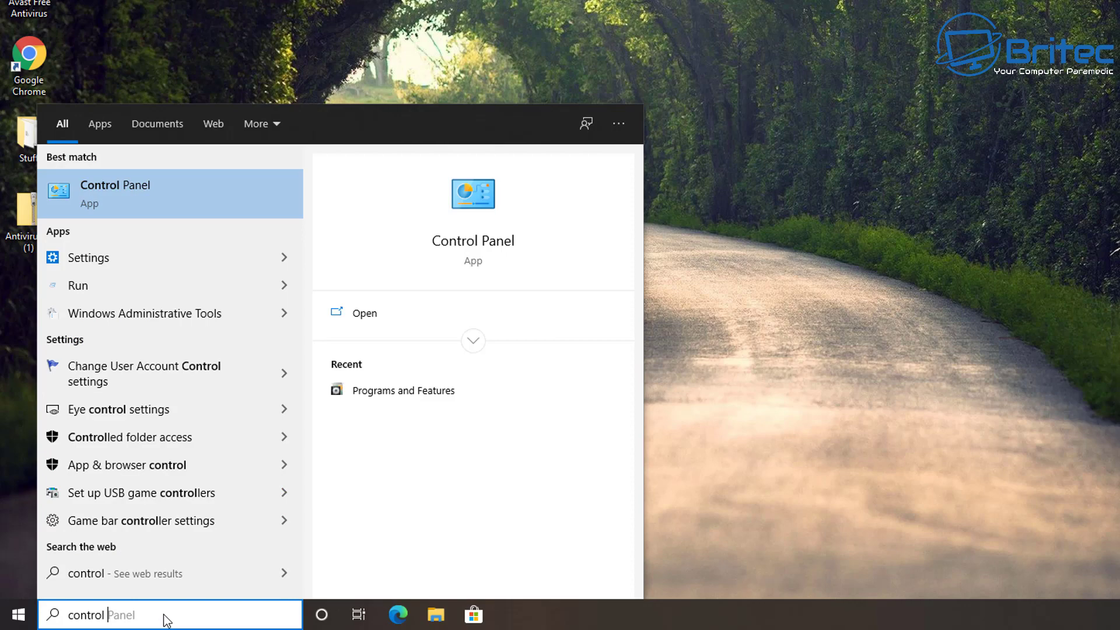
left_click(157, 191)
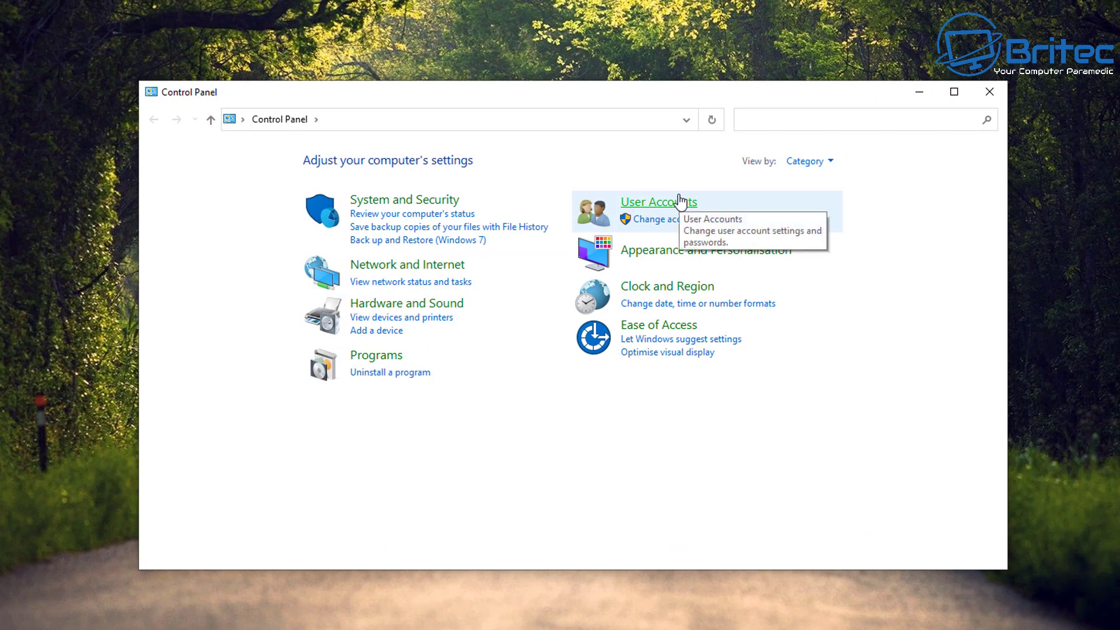
left_click(356, 373)
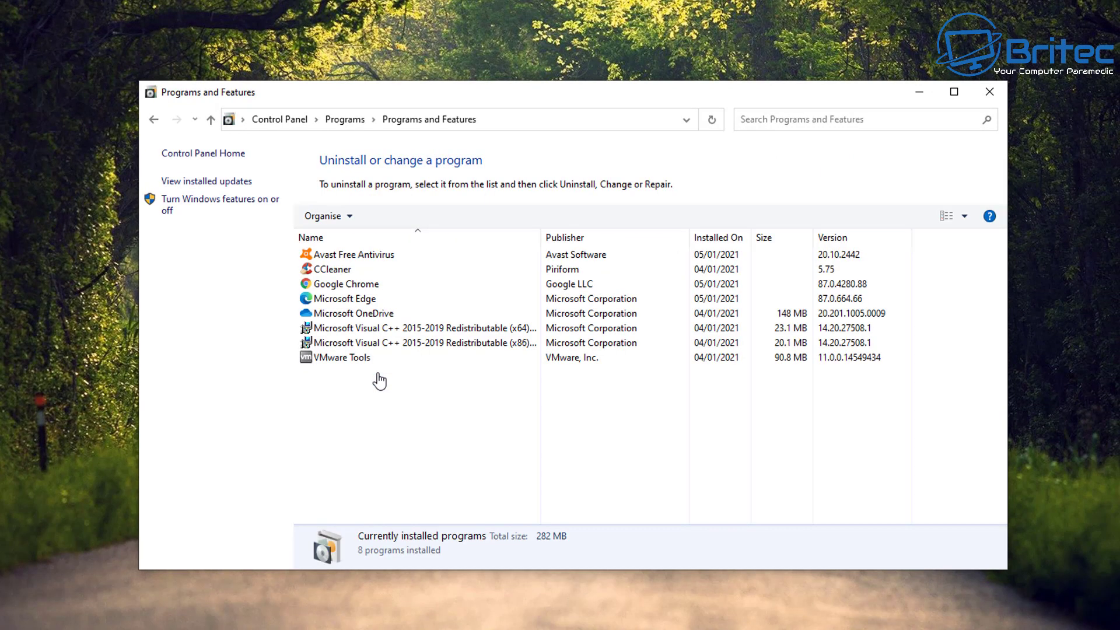
left_click(369, 254)
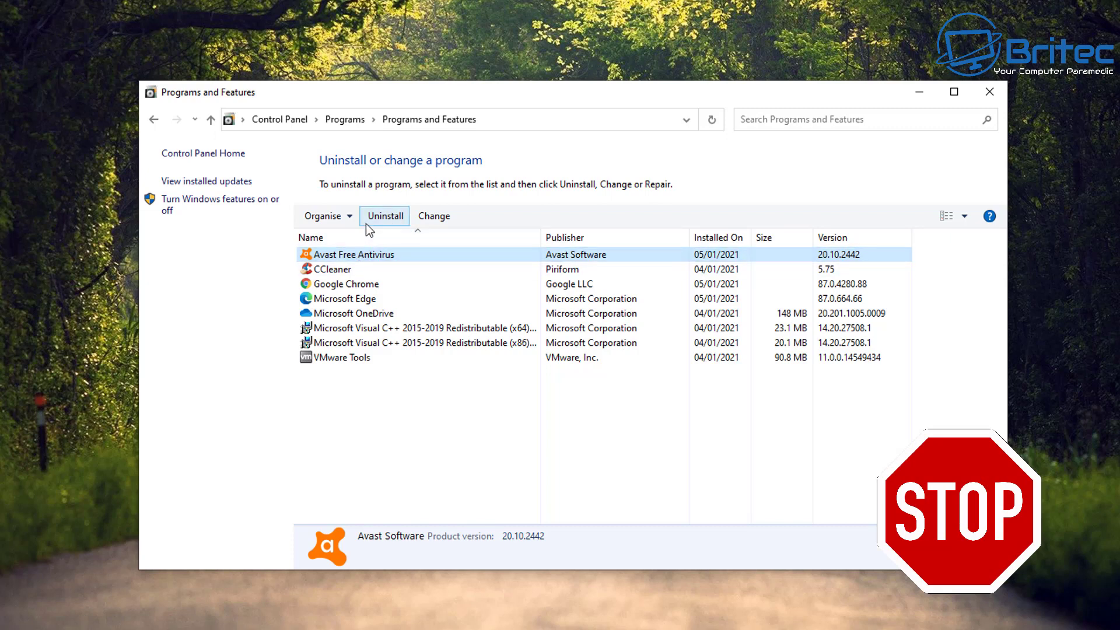
left_click(986, 94)
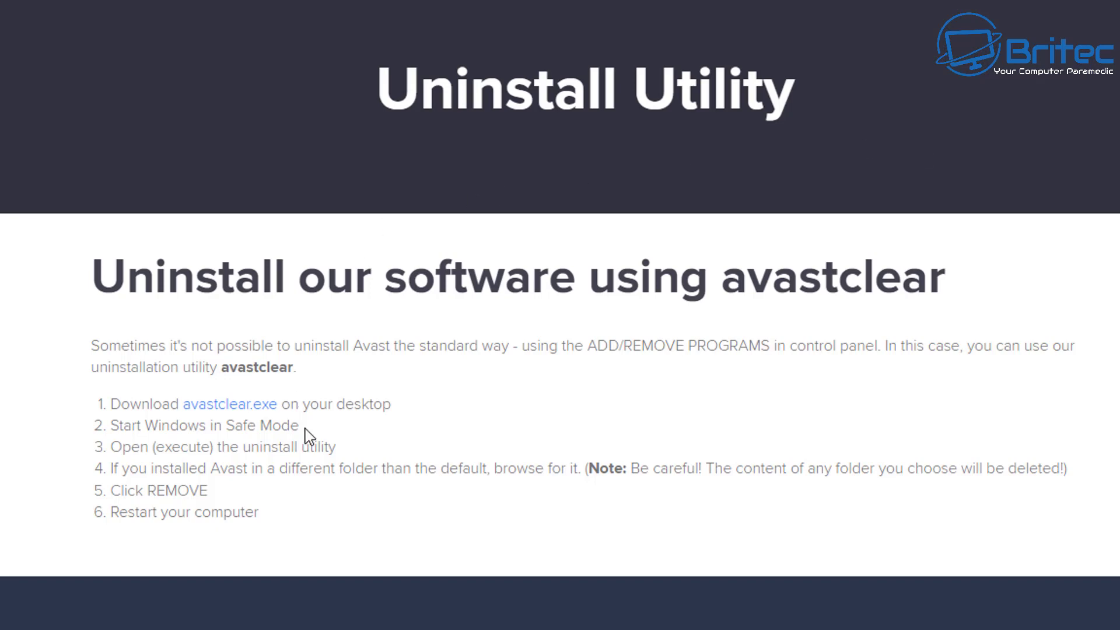
Download avastclear.exe from Avast's Uninstall Utility page to the desktop
left_click(245, 411)
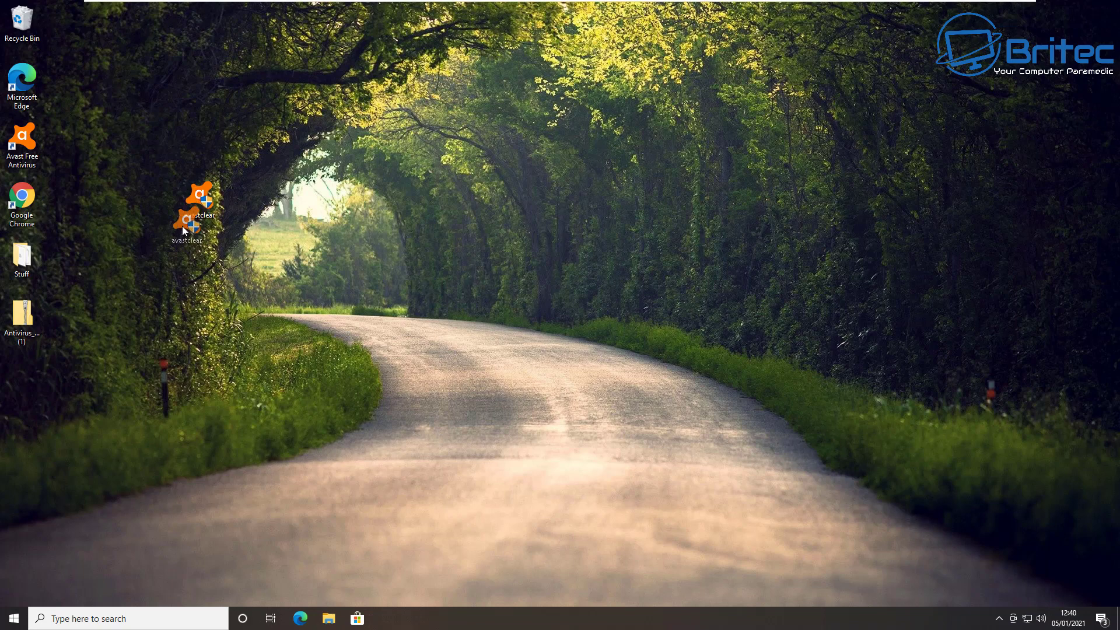
Move the avastclear icon to the desktop centre and open System Configuration via msconfig
left_click_drag(199, 197, 513, 269)
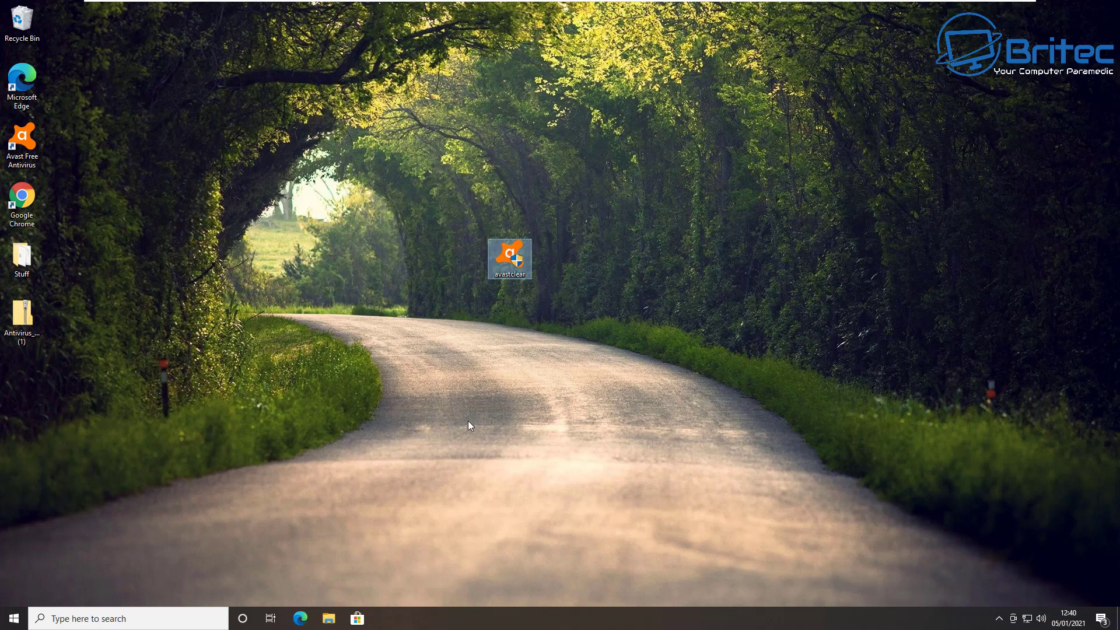
left_click(93, 618)
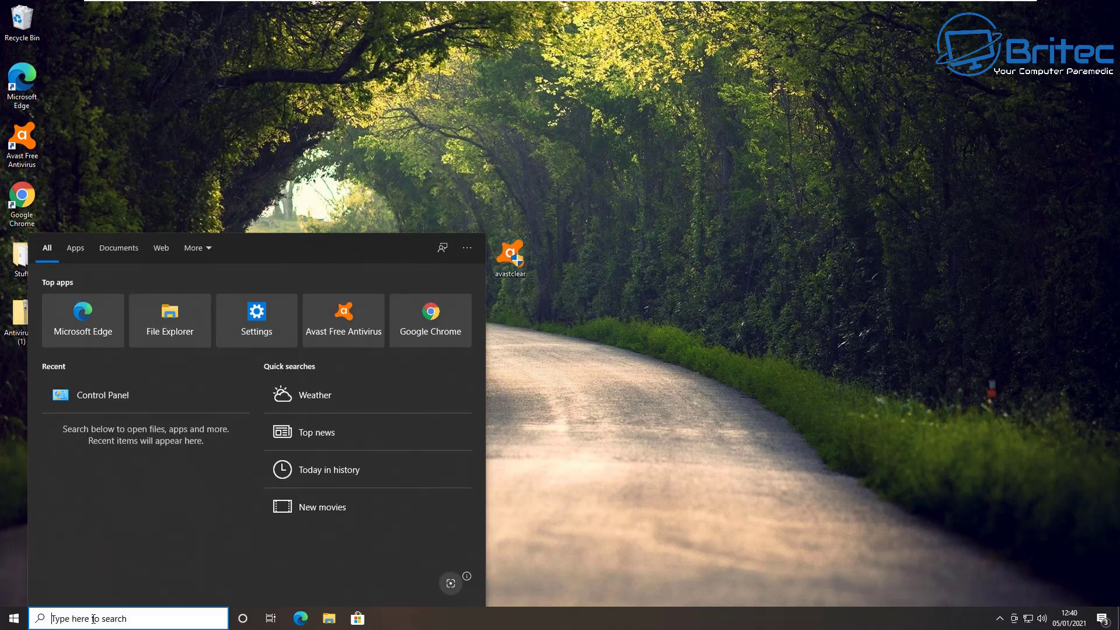
type("m")
type("s")
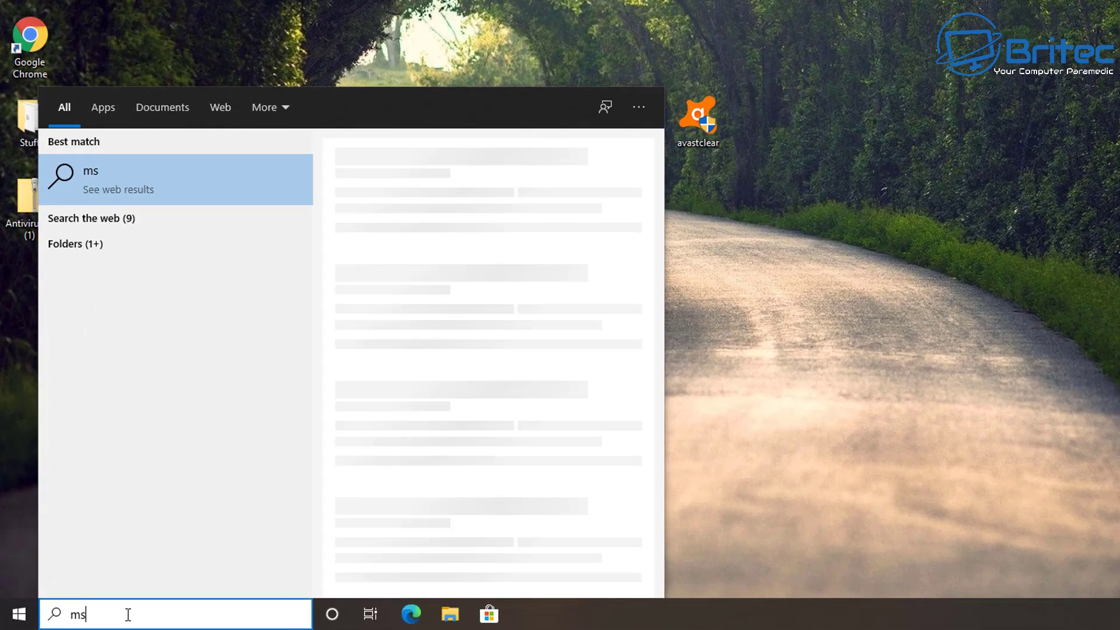
type("config")
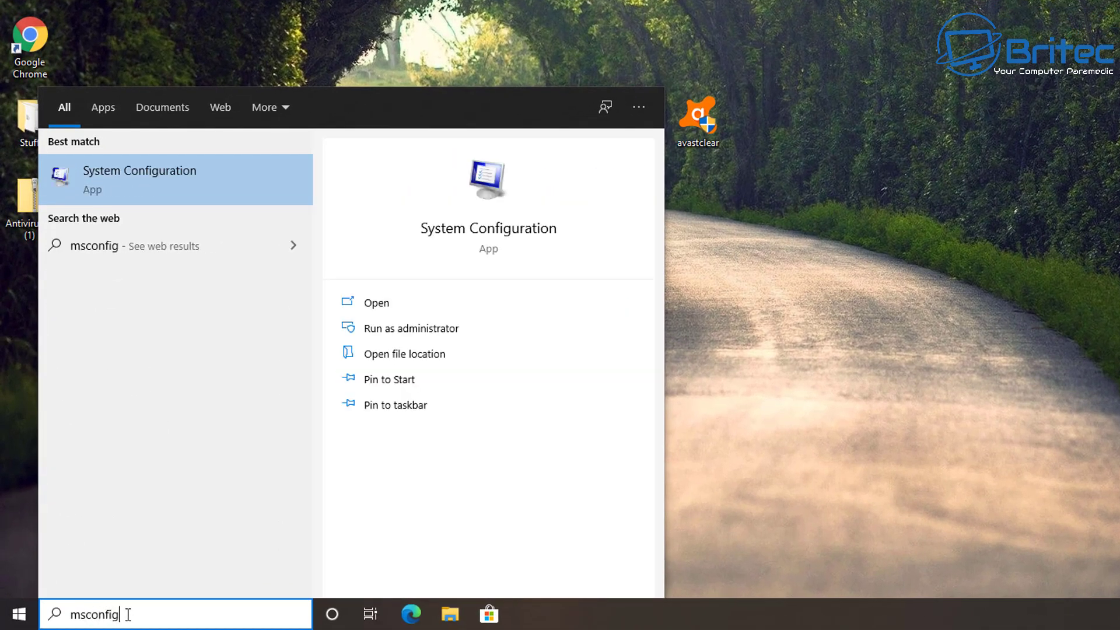
left_click(118, 180)
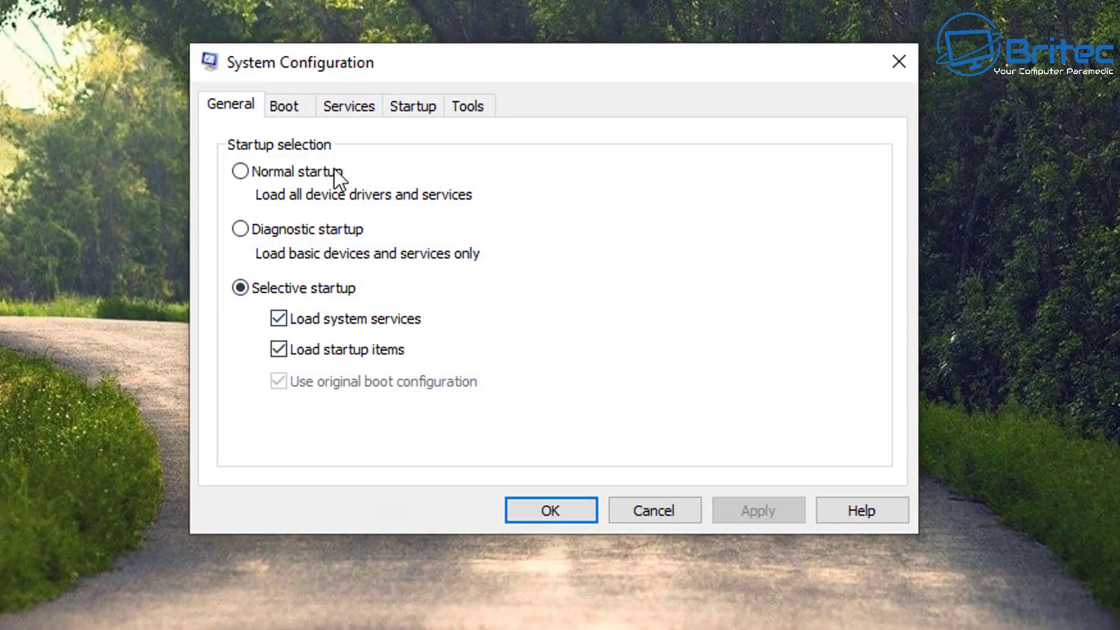
Enable Minimal Safe boot on the Boot tab and restart into Safe Mode
left_click(296, 109)
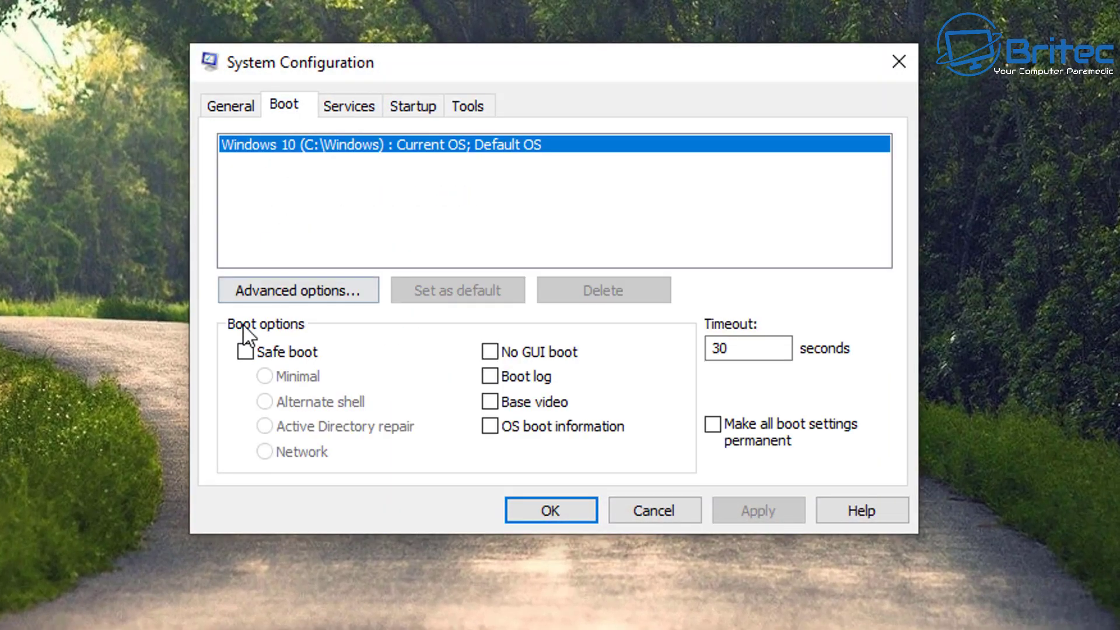
left_click(245, 351)
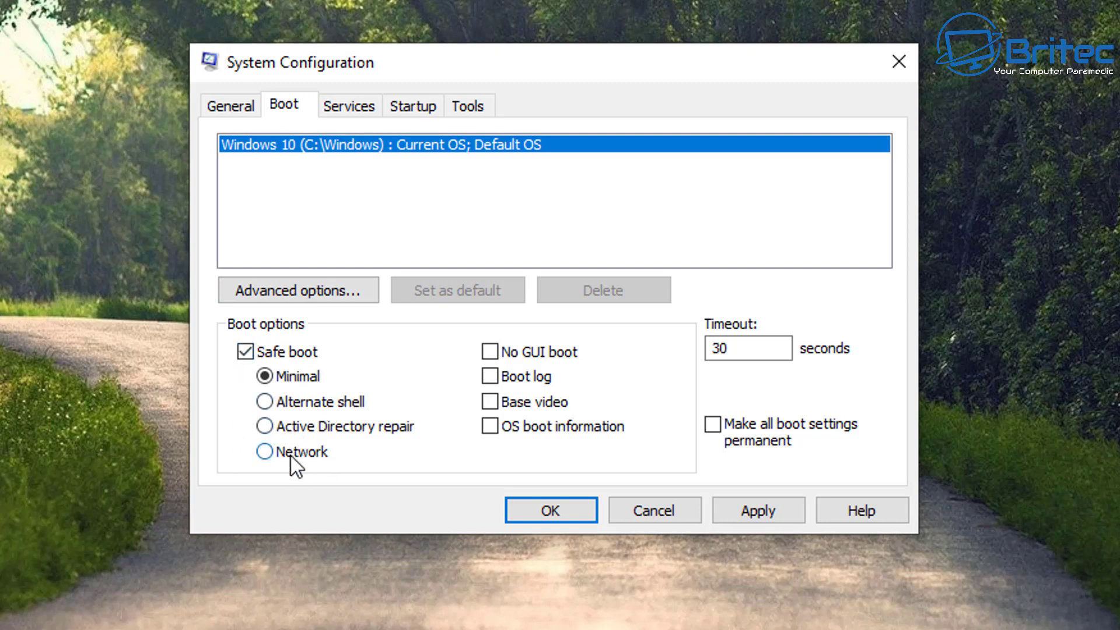
left_click(536, 512)
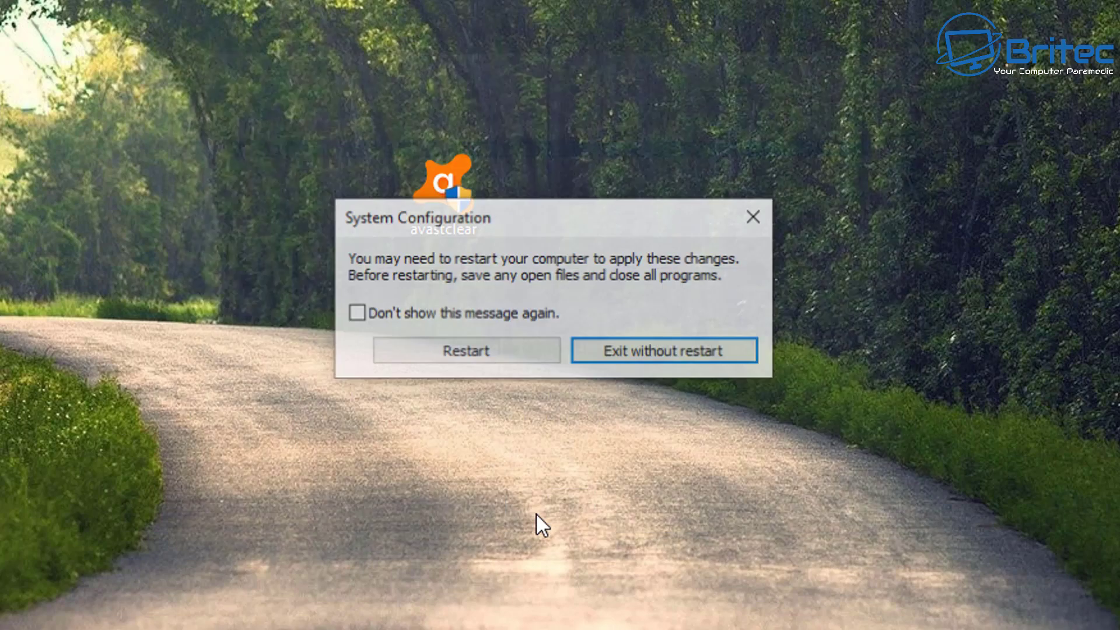
left_click(479, 353)
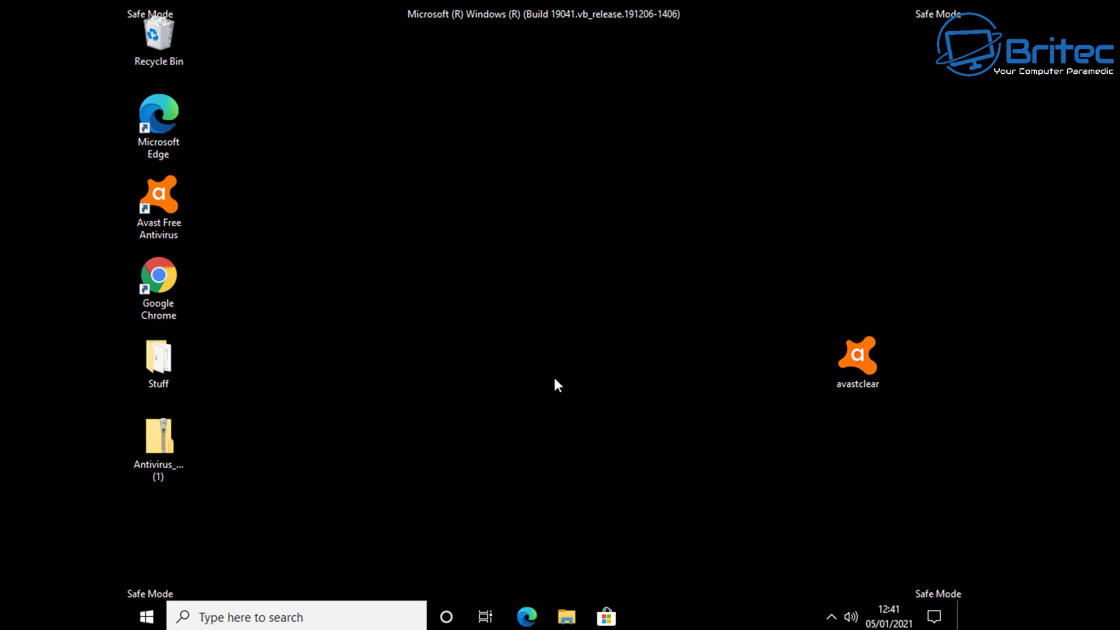
Move avastclear to the desktop centre and run it as administrator
left_click_drag(860, 357, 610, 318)
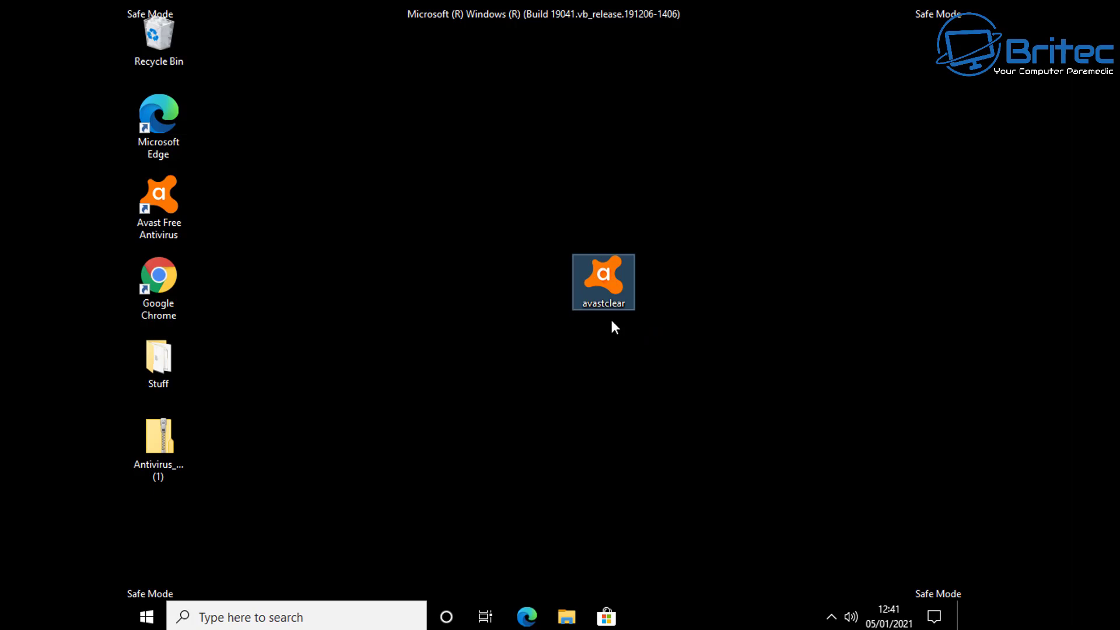
right_click(605, 272)
left_click(649, 306)
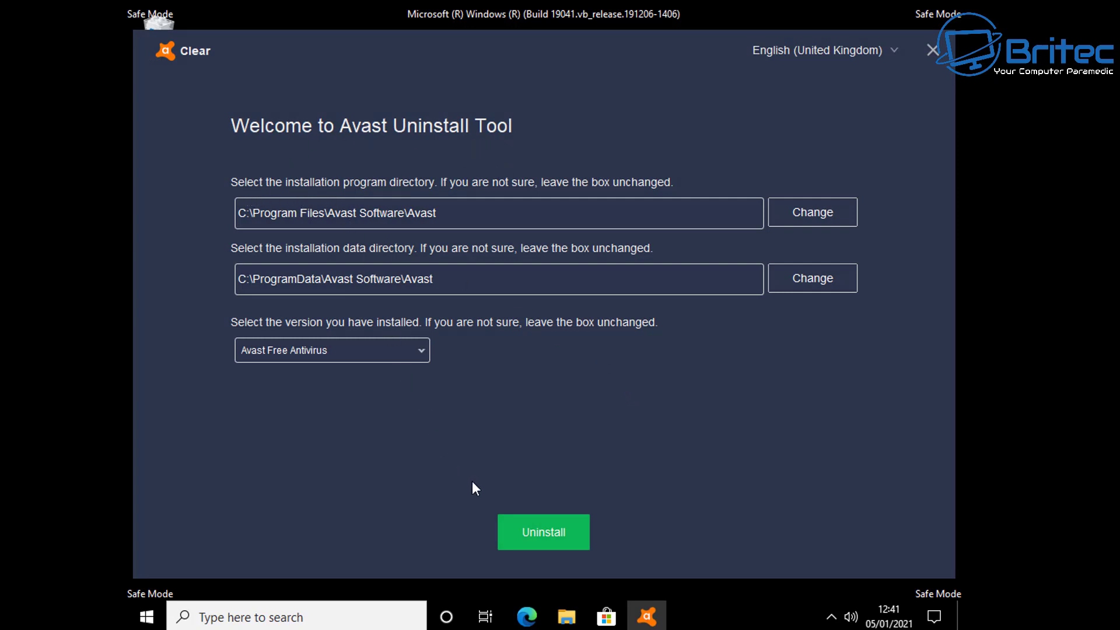
Keep Avast Free Antivirus as the selected version and run the uninstall
left_click(421, 350)
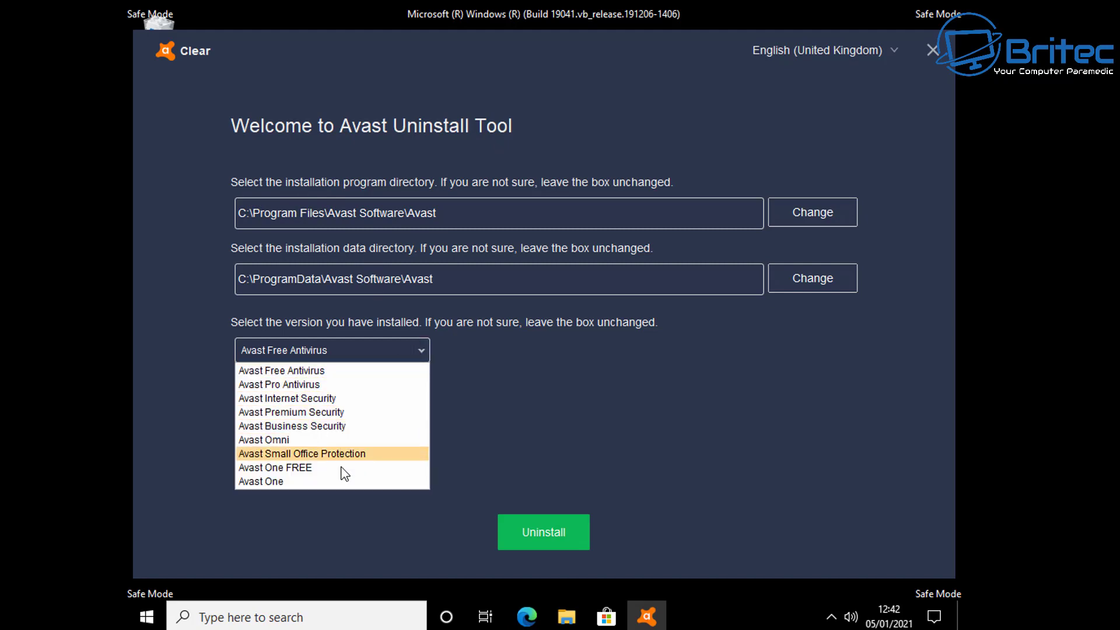
left_click(341, 370)
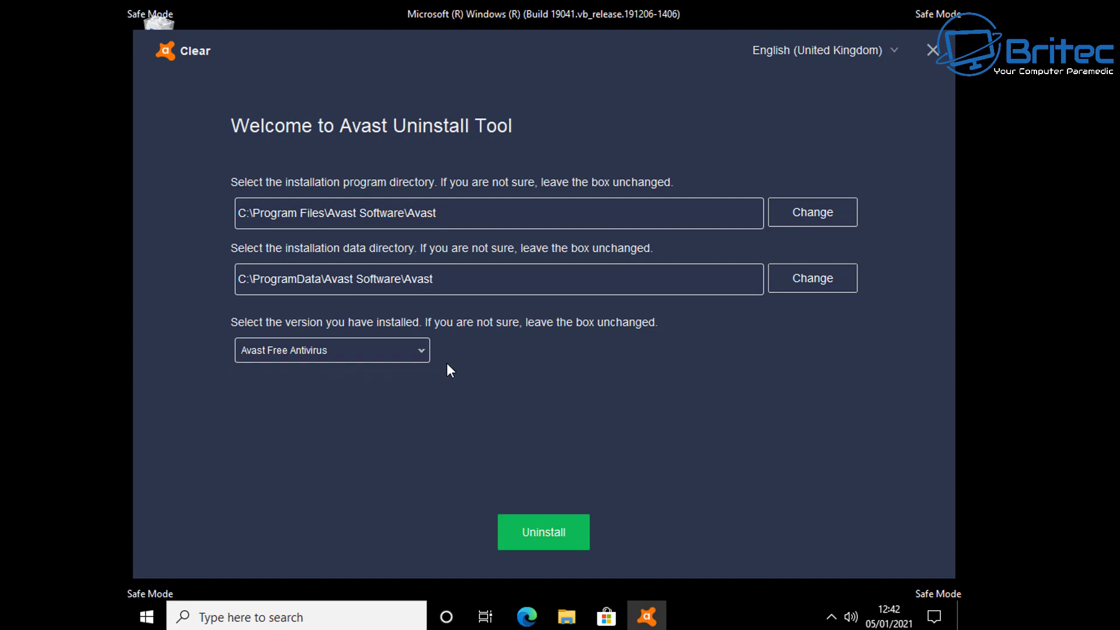
left_click(548, 535)
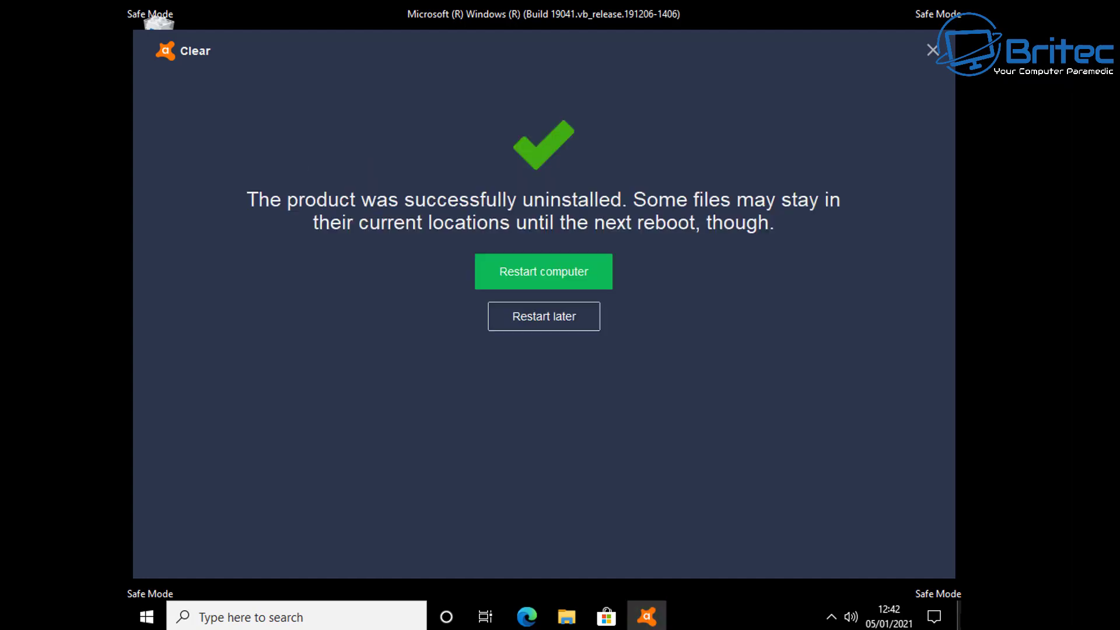
Restart the computer out of Safe Mode, then glance at the hidden tray icons
left_click(544, 274)
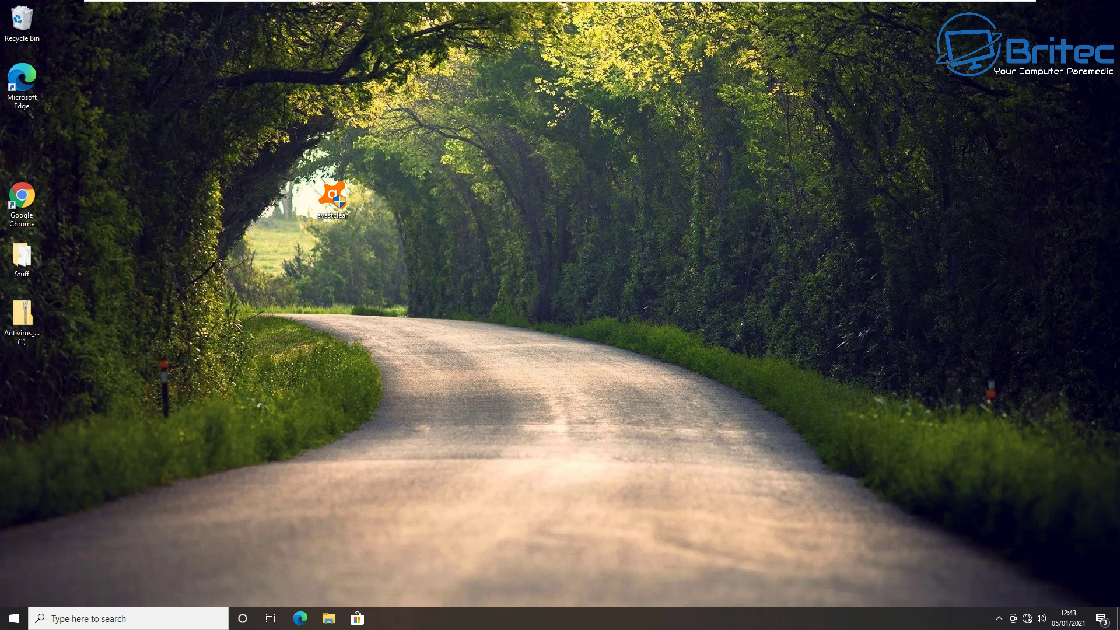
left_click(999, 617)
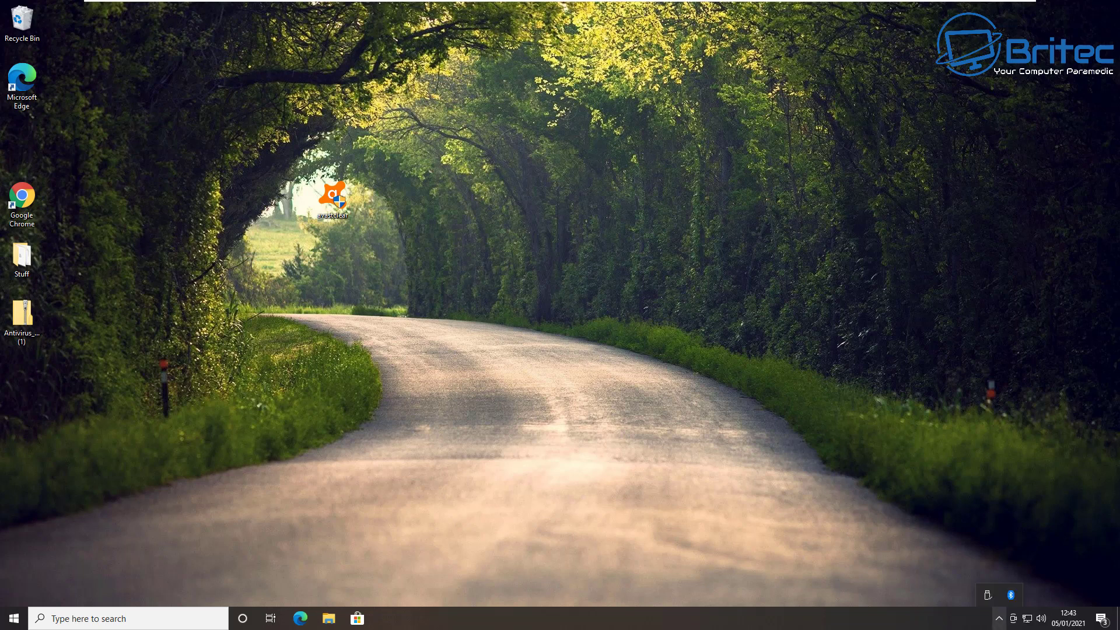
left_click(998, 617)
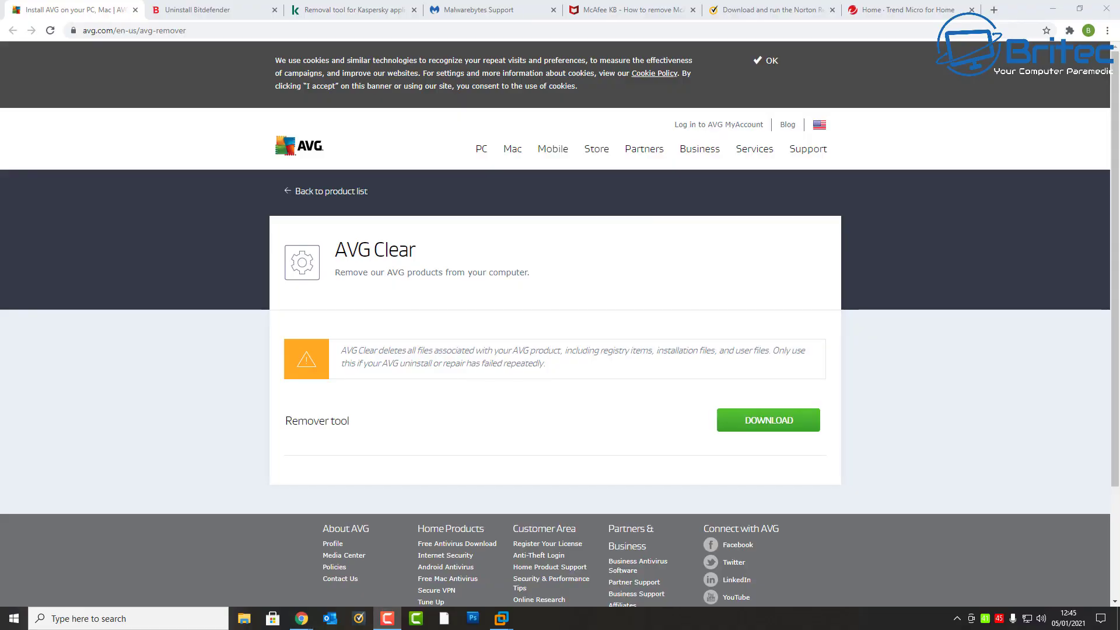
Cycle through the Bitdefender, Kaspersky, Malwarebytes, McAfee, Norton and Trend Micro removal-tool tabs
key("ctrl+Tab")
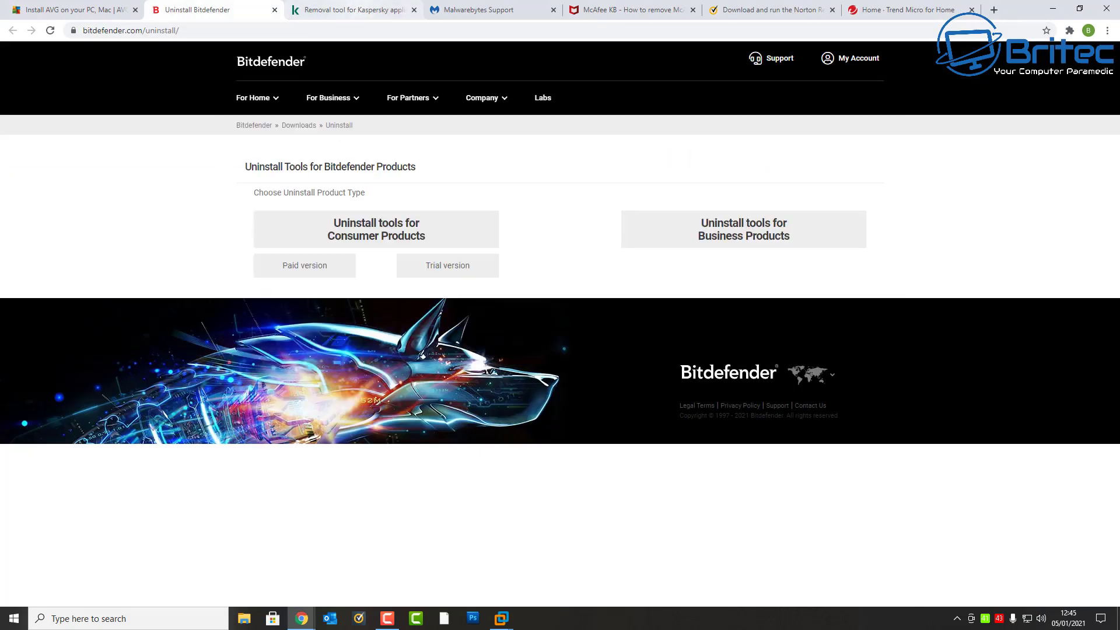
key("ctrl+Tab")
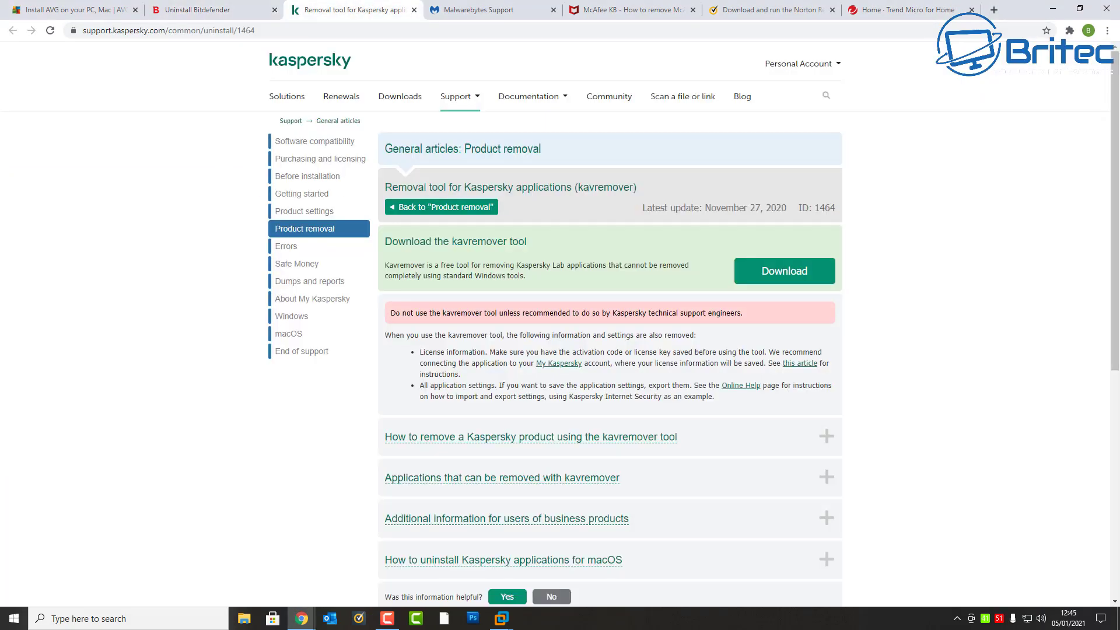
key("ctrl+Tab")
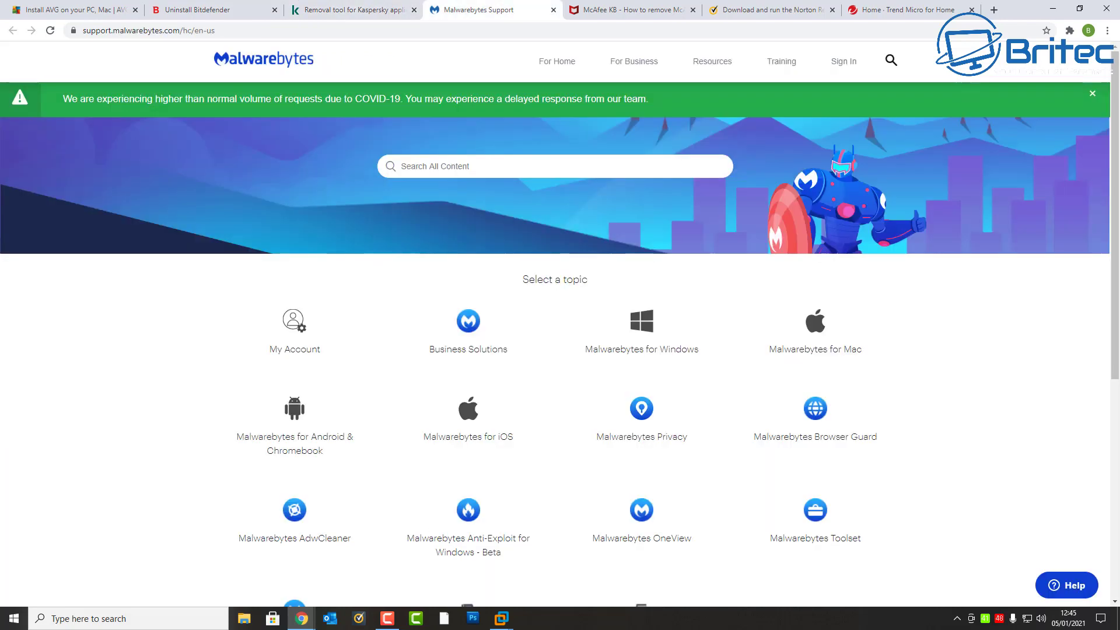
key("ctrl+Tab")
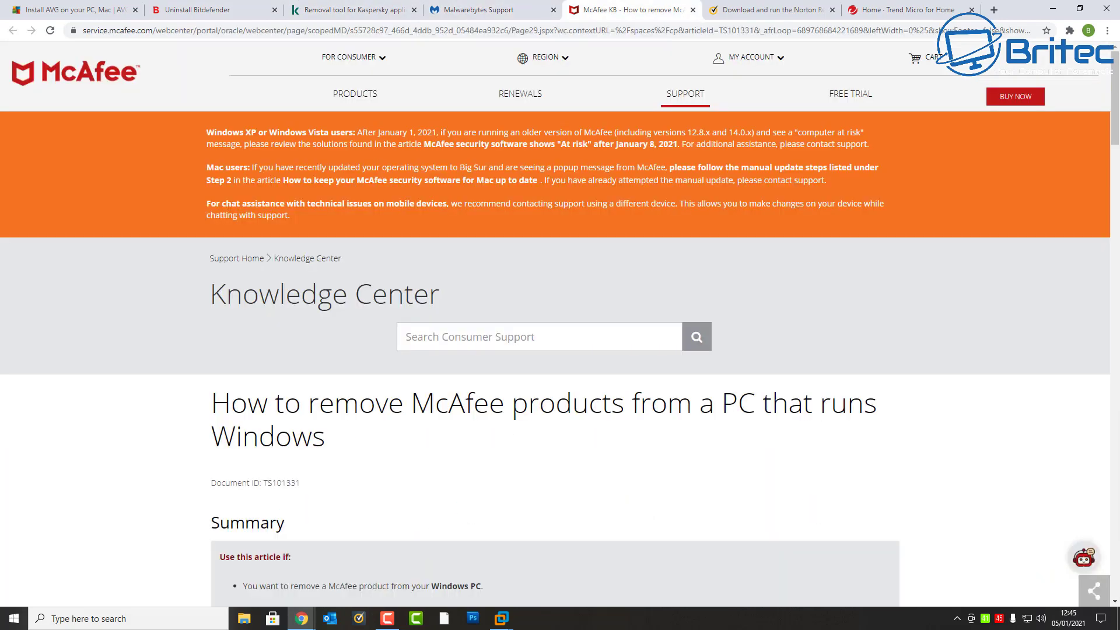
scroll(560, 350, "down", 4)
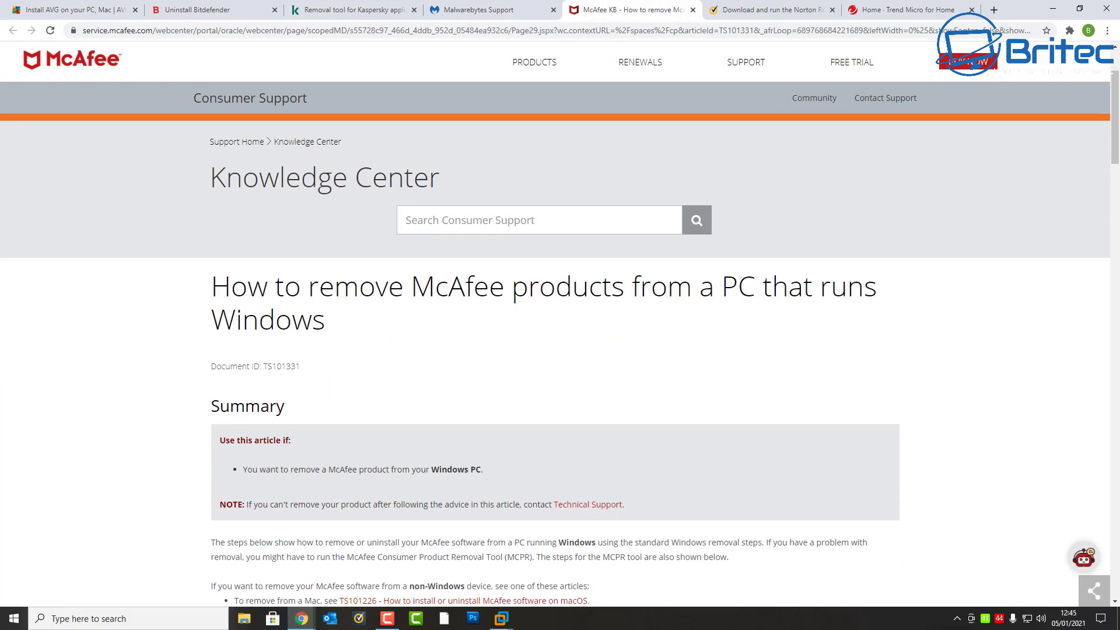
scroll(559, 350, "down", 1)
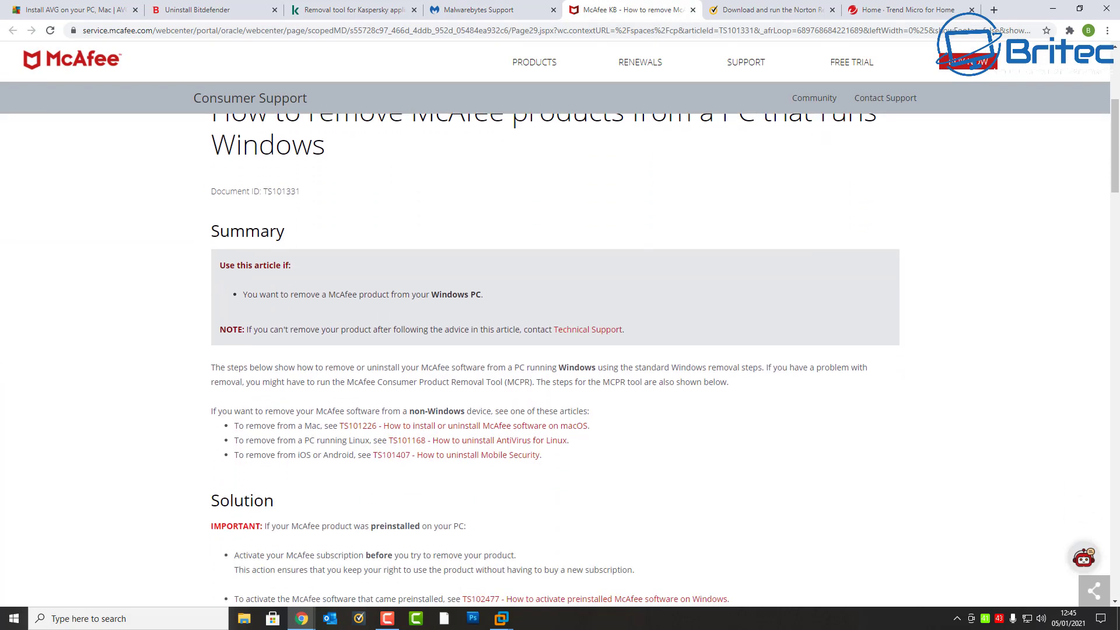
key("ctrl+Tab")
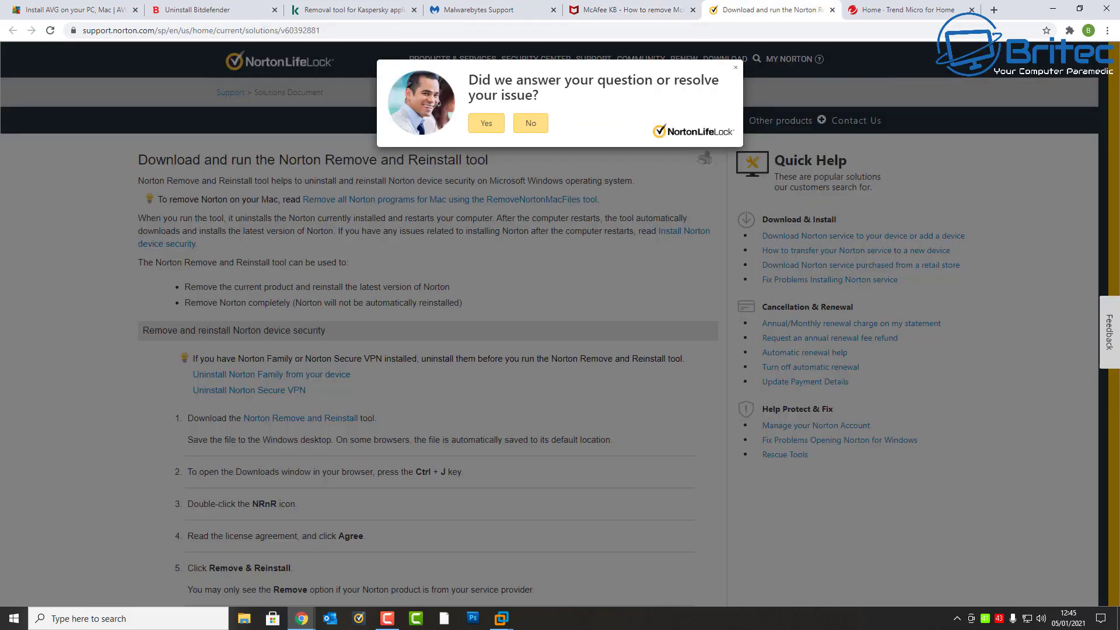
scroll(559, 350, "down", 3)
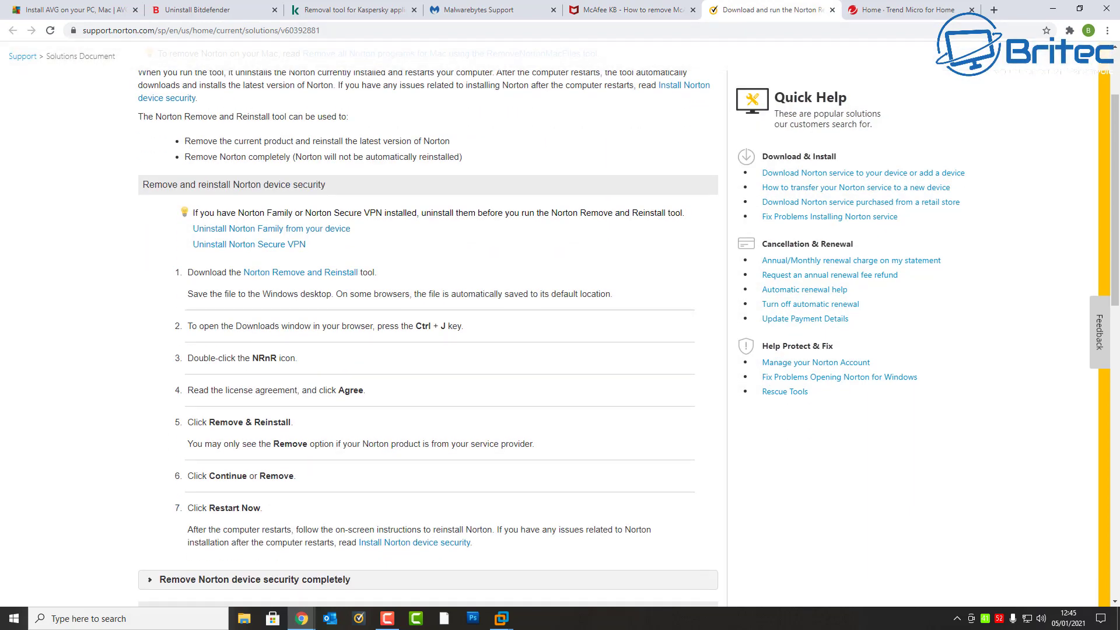
key("ctrl+Tab")
scroll(560, 330, "down", 4)
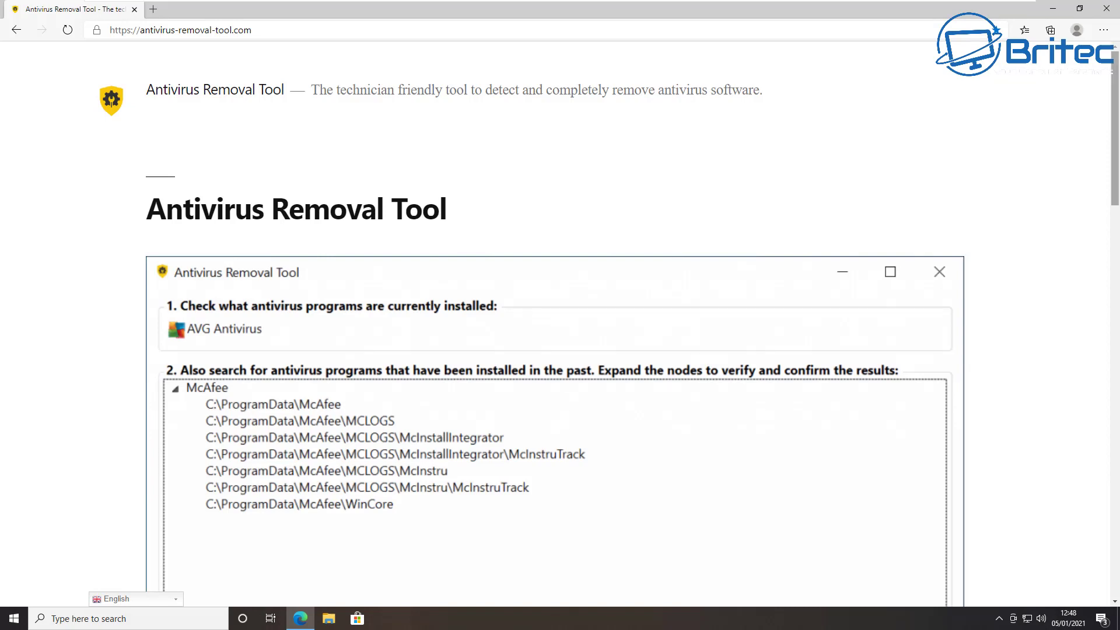
scroll(559, 327, "down", 5)
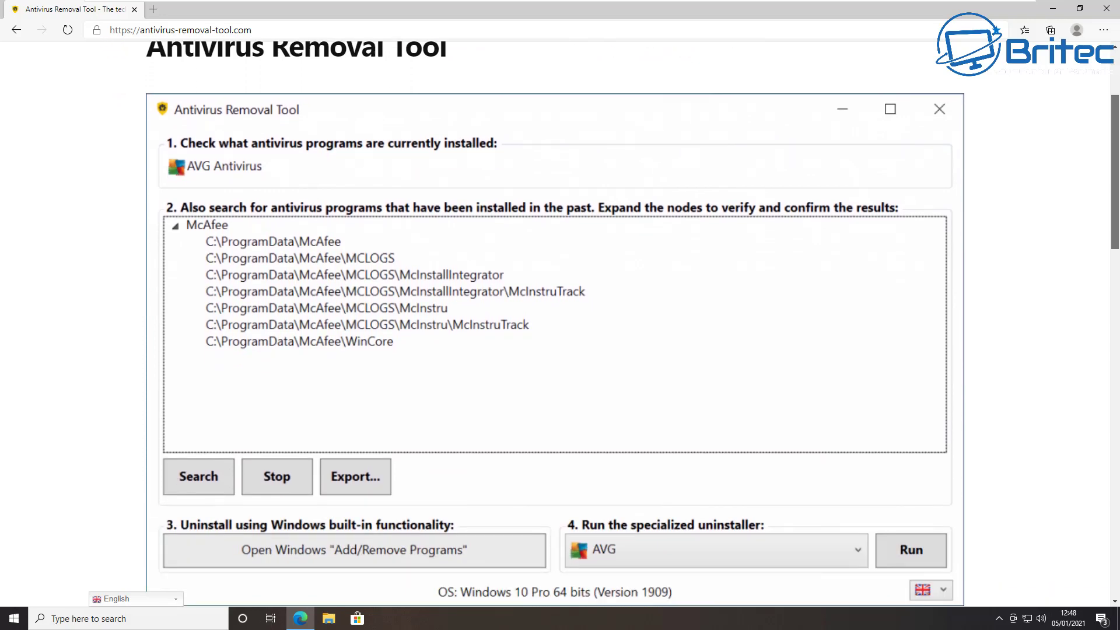
scroll(560, 327, "down", 4)
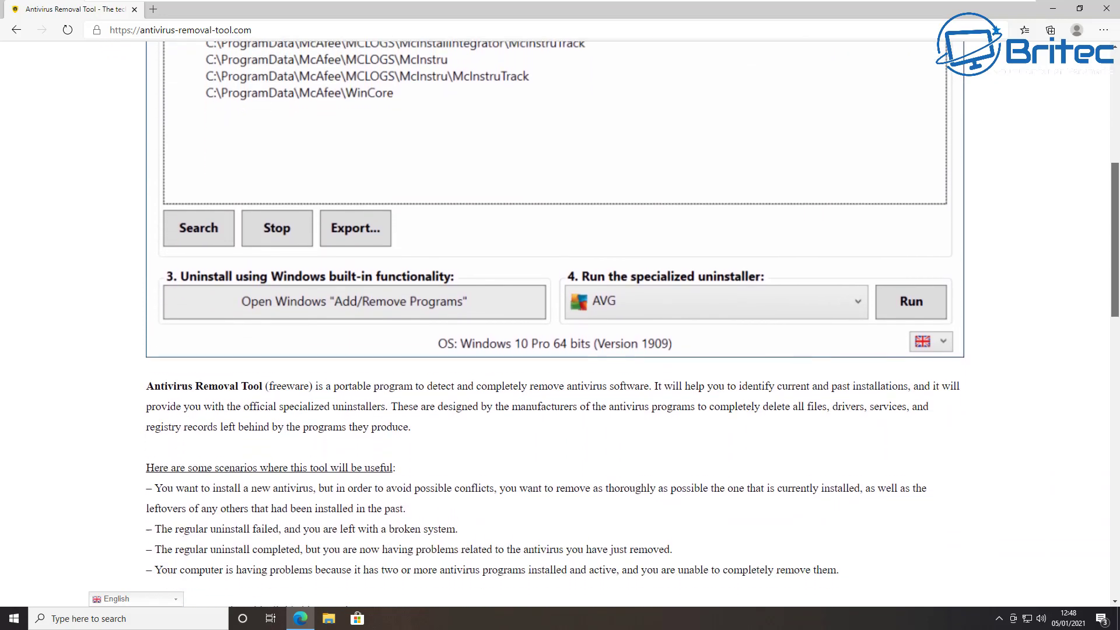
scroll(560, 326, "down", 3)
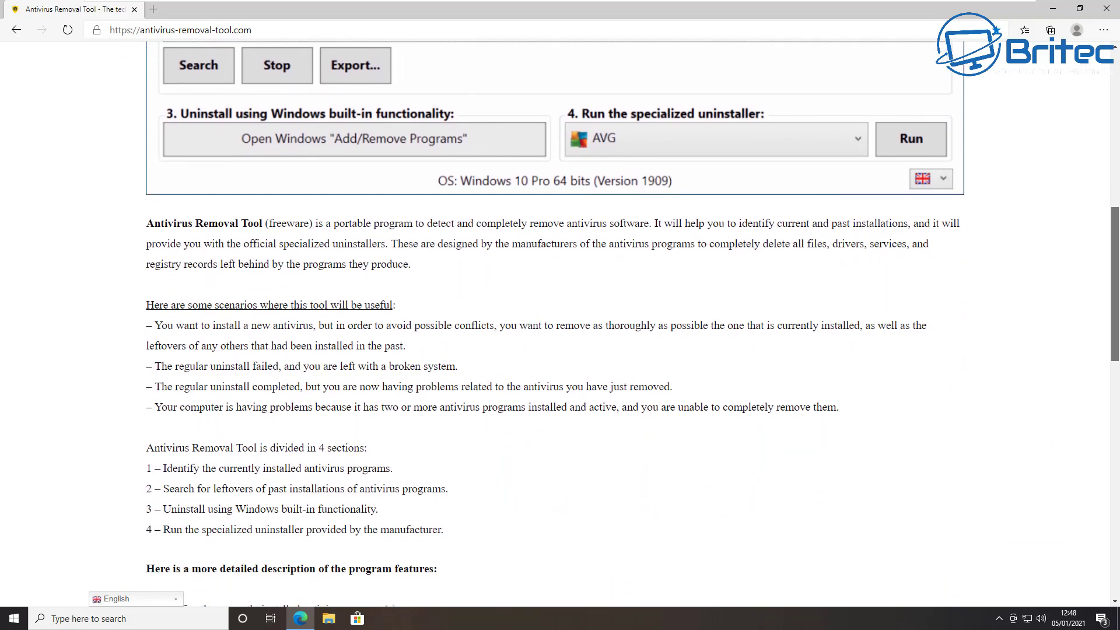
scroll(560, 327, "down", 3)
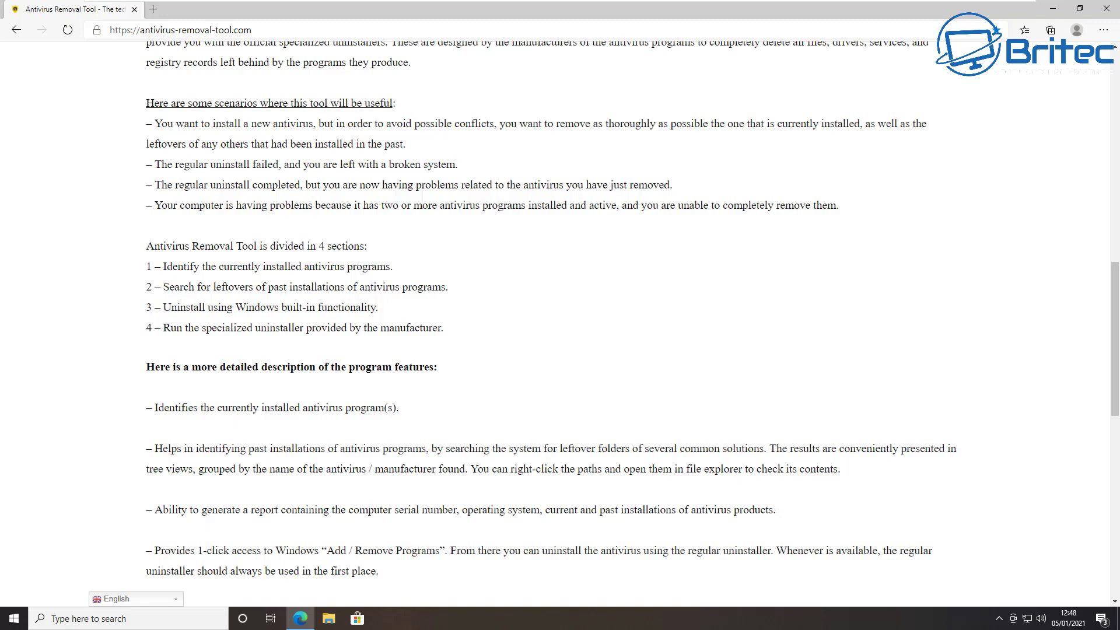
scroll(555, 474, "down", 8)
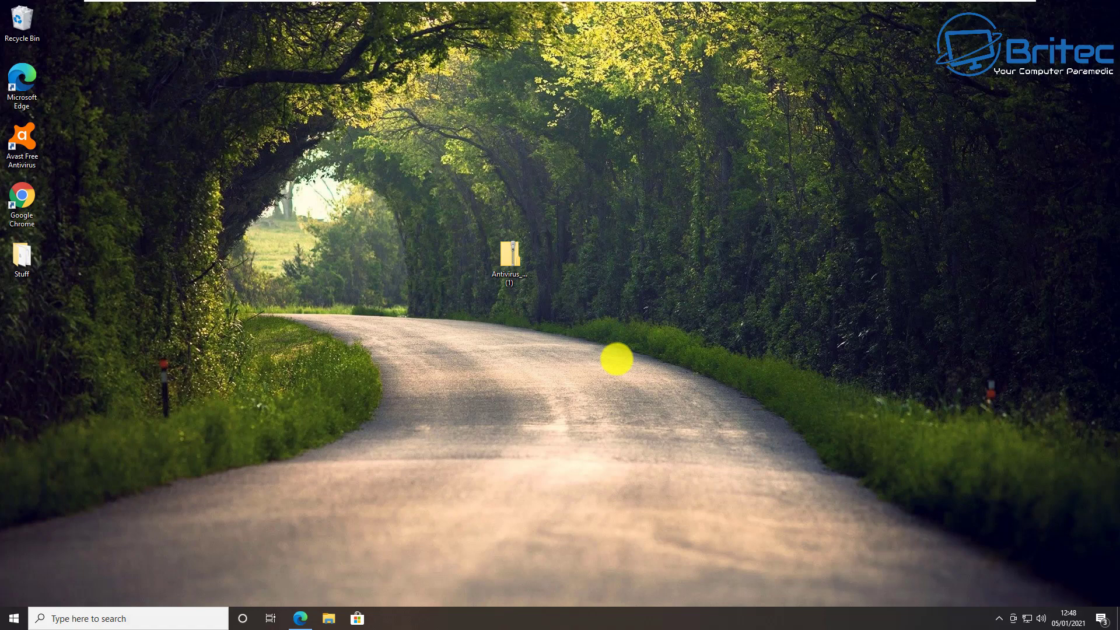
Extract the removal tool zip into the suggested desktop folder and select the Antivirus_Removal_Tool application
right_click(509, 255)
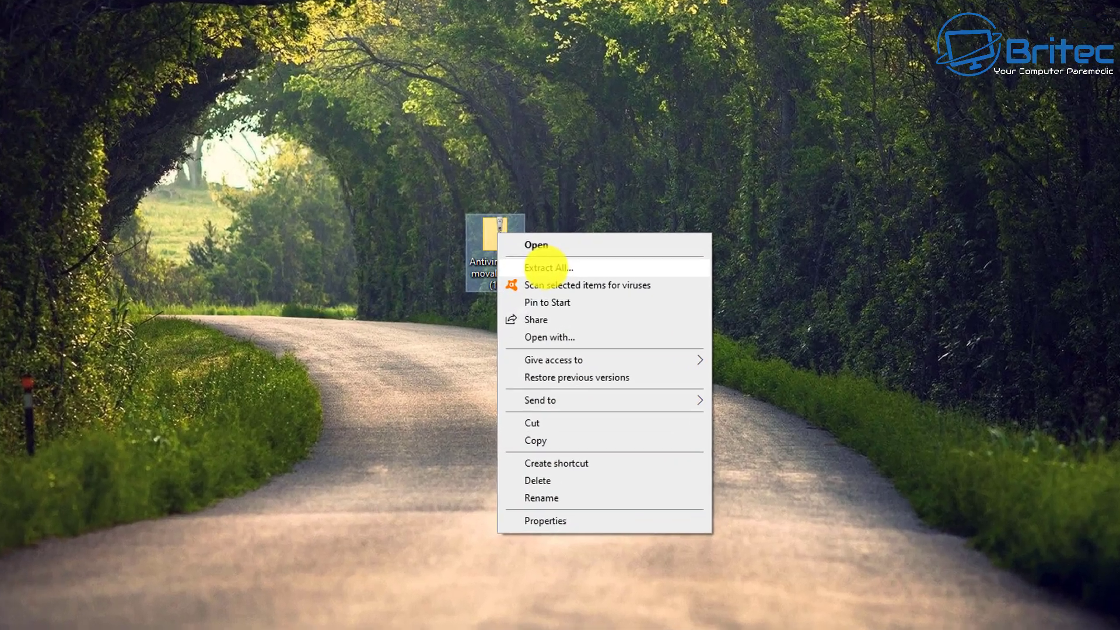
left_click(548, 279)
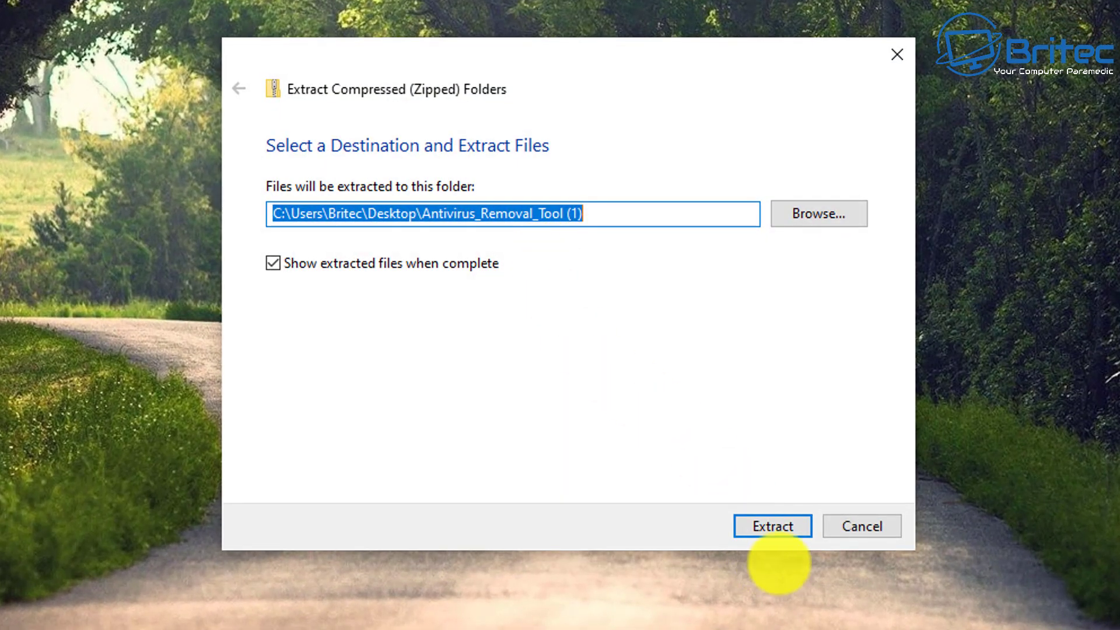
left_click(770, 527)
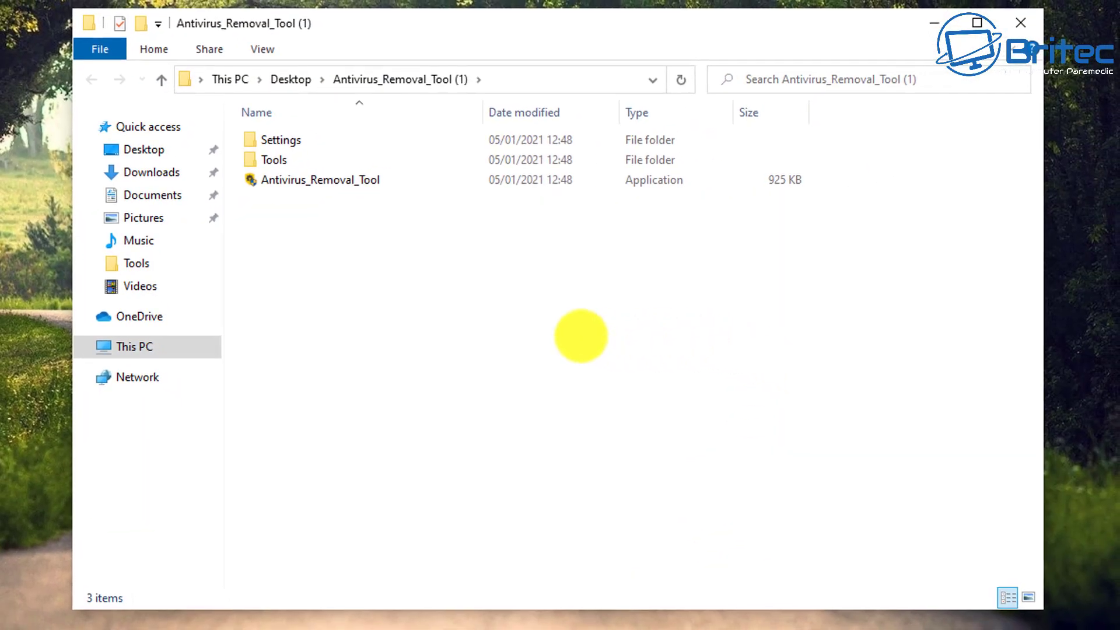
left_click(333, 179)
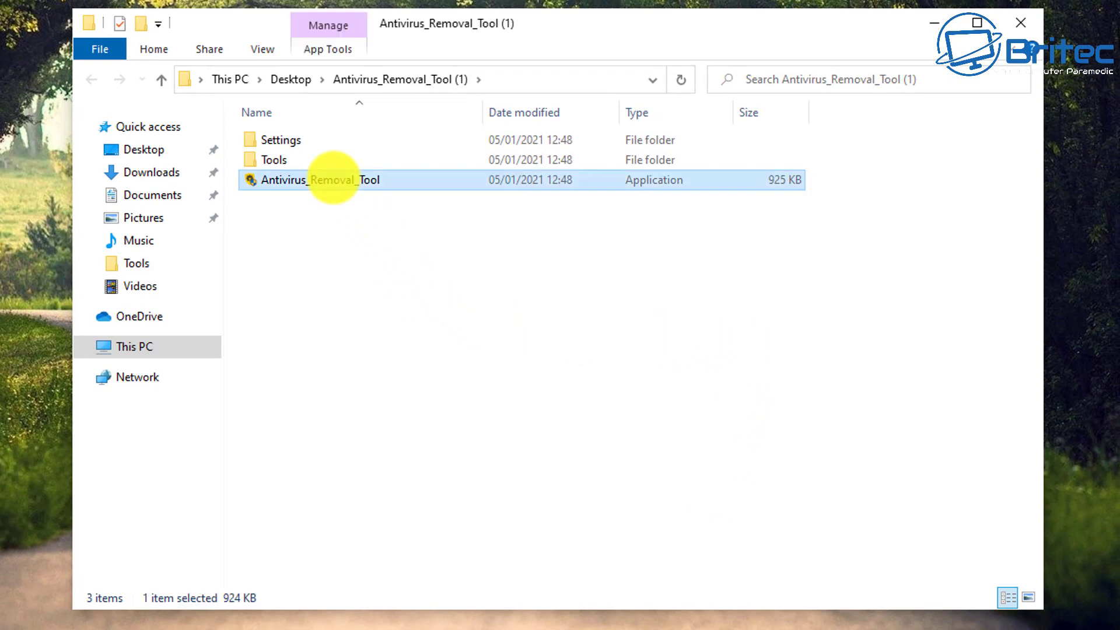
Run Antivirus_Removal_Tool as administrator past the SmartScreen warning and accept its licence agreement
right_click(333, 179)
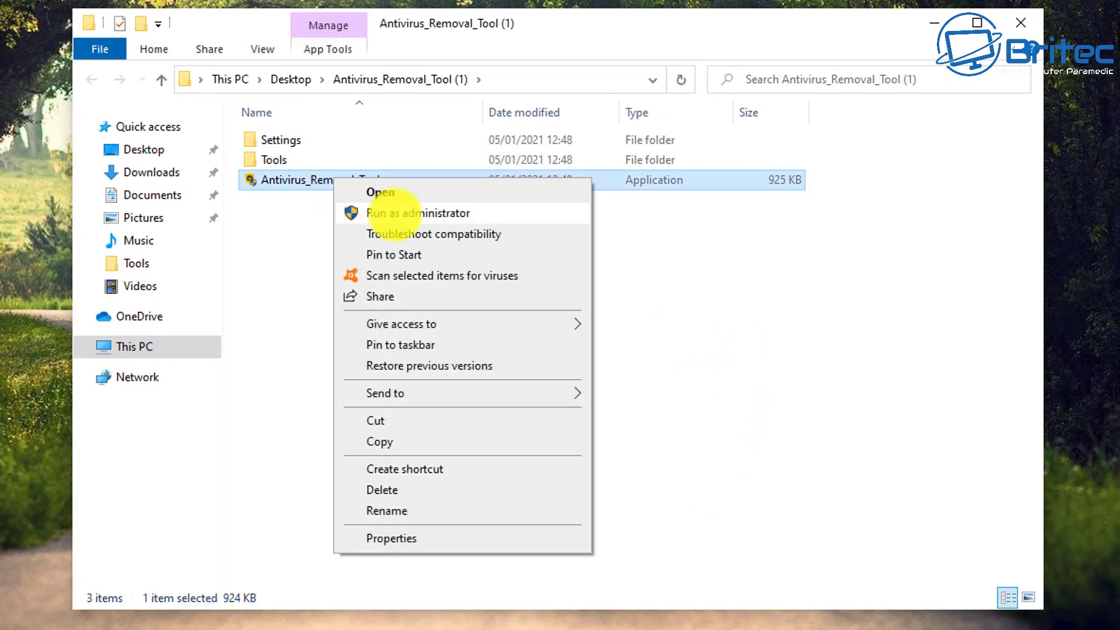
left_click(369, 211)
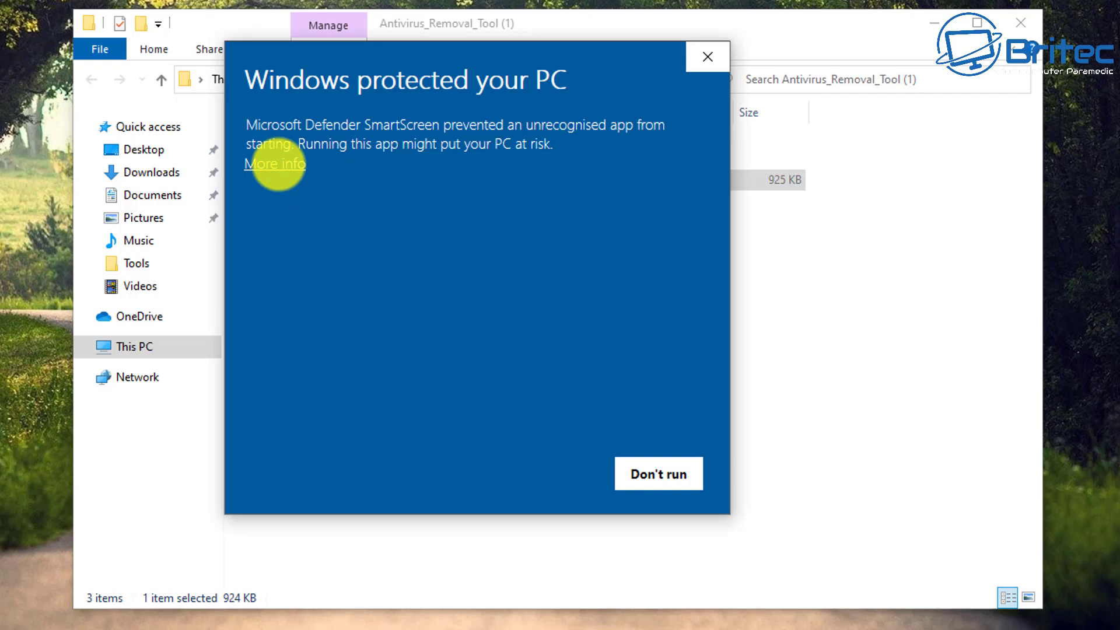
left_click(279, 164)
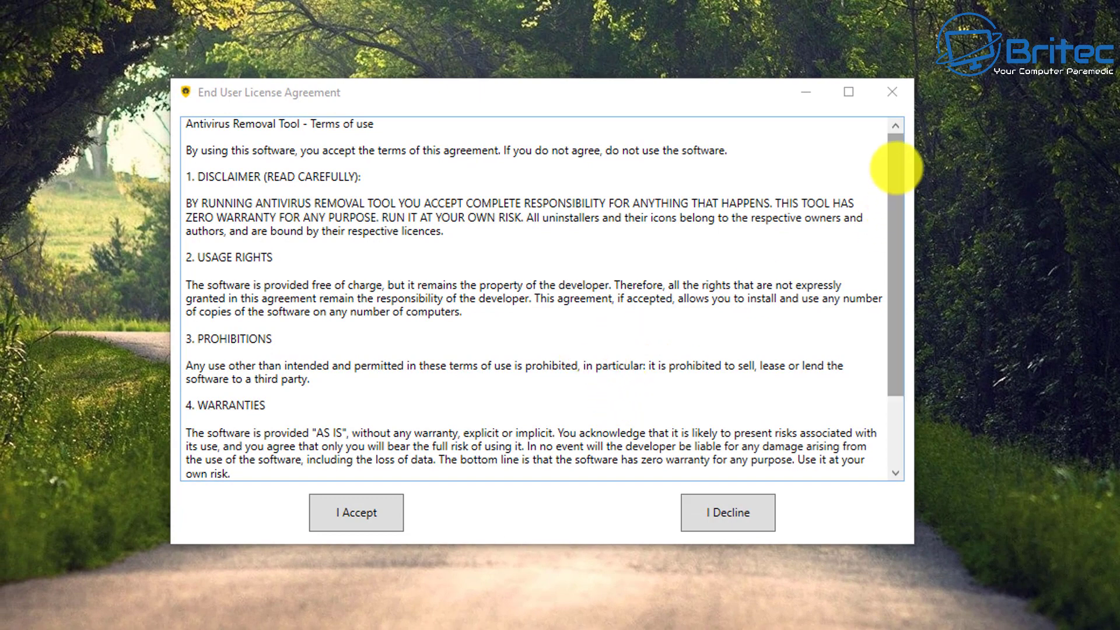
left_click_drag(895, 166, 904, 257)
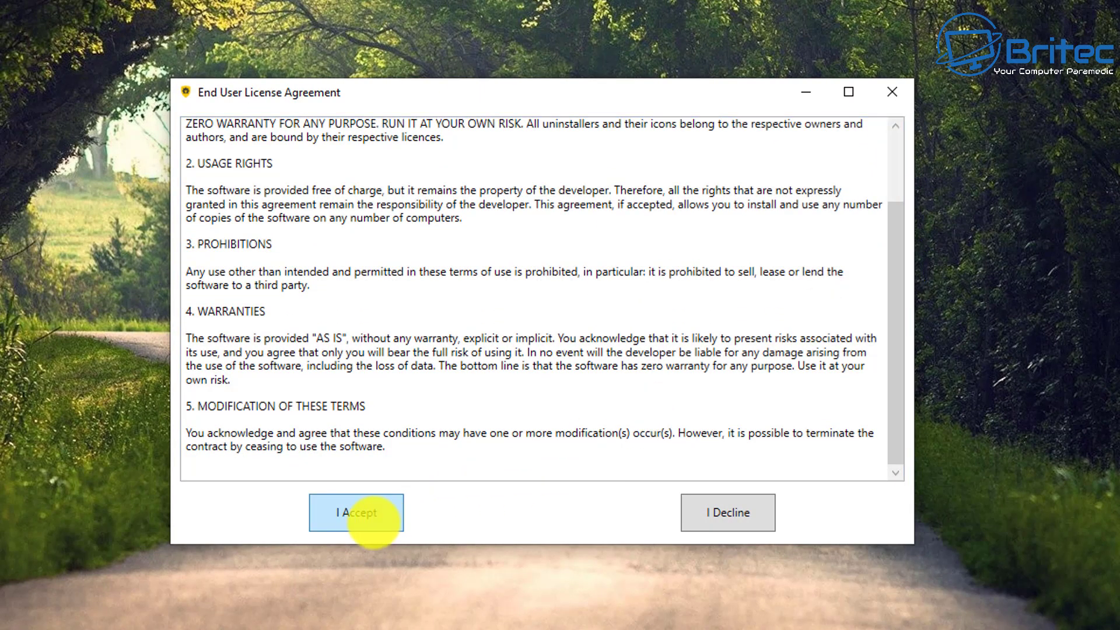
left_click(366, 522)
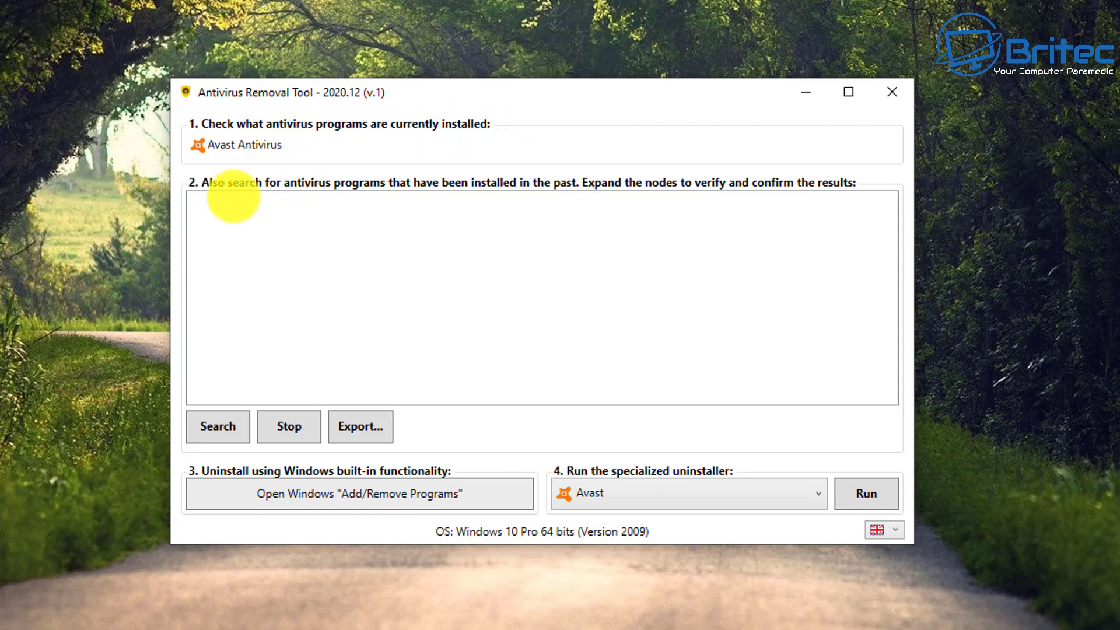
left_click(218, 426)
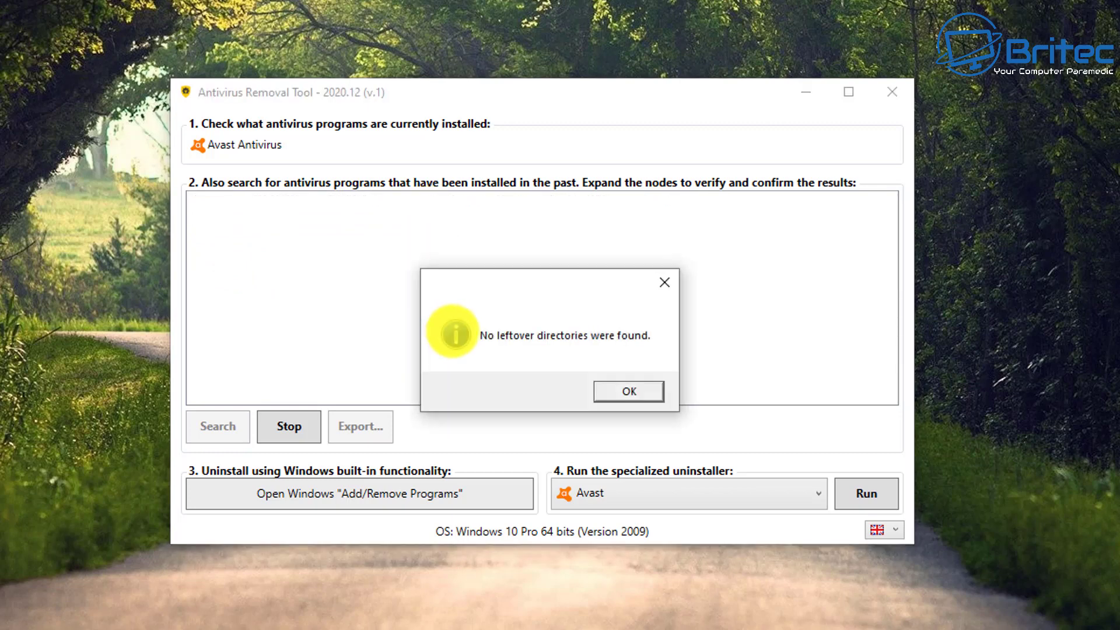
left_click(628, 391)
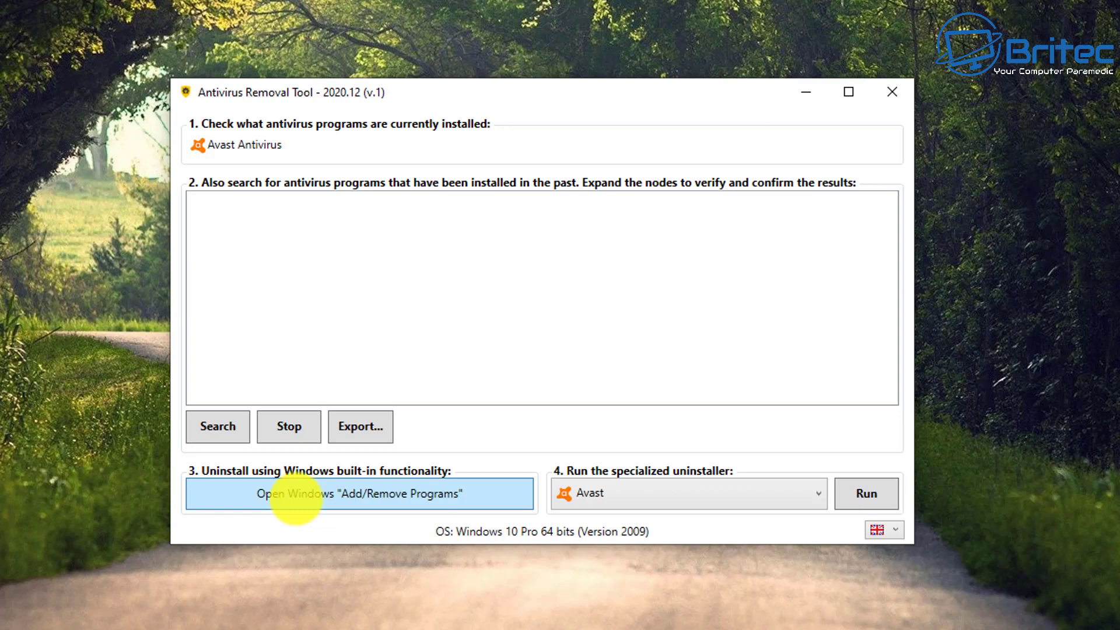
left_click(296, 499)
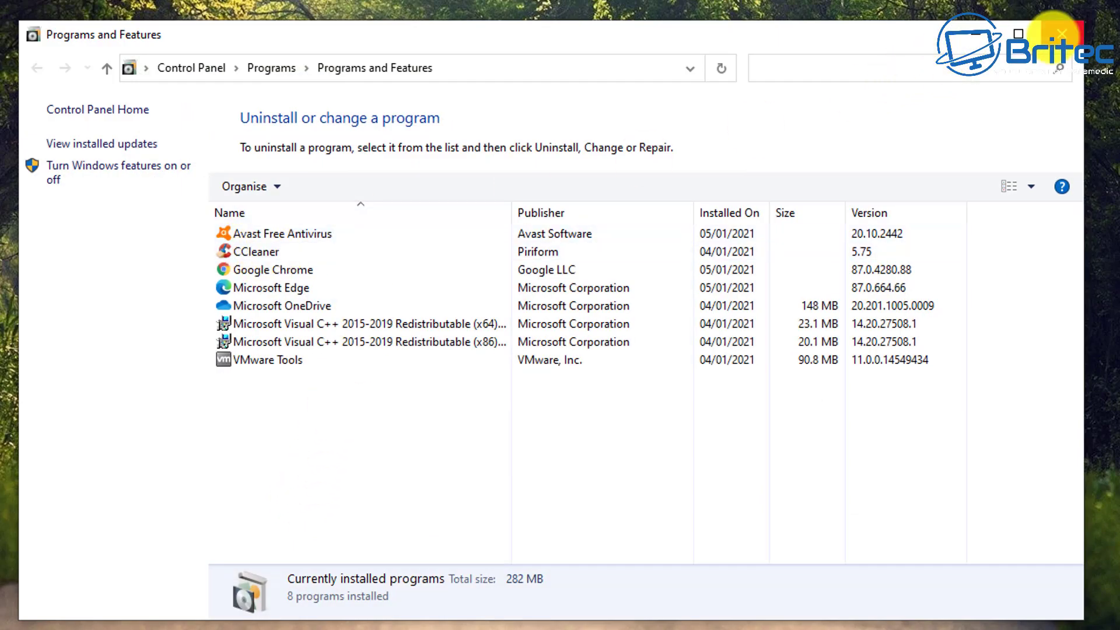
left_click(1059, 32)
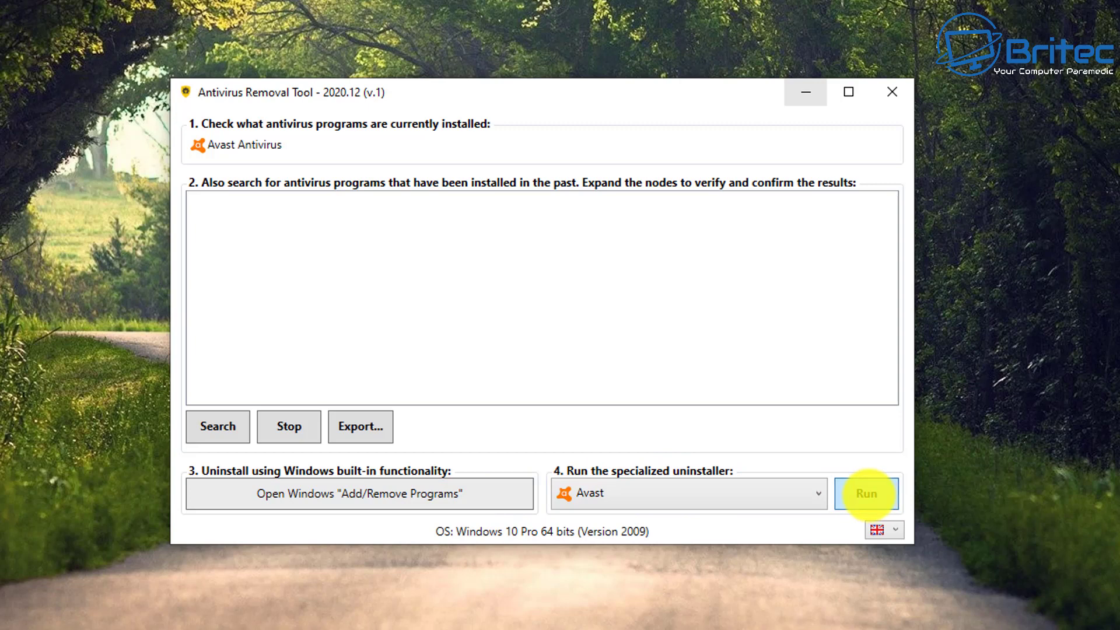
Launch the specialized Avast uninstaller (Avast Clear) from Antivirus Removal Tool
left_click(866, 493)
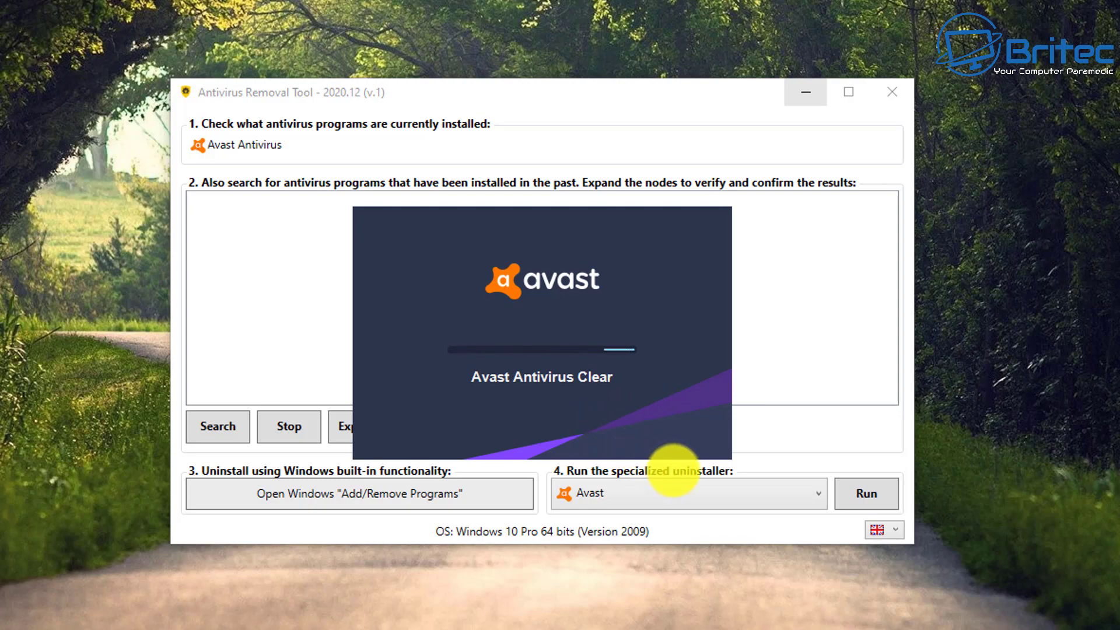
left_click(818, 493)
scroll(783, 449, "down", 3)
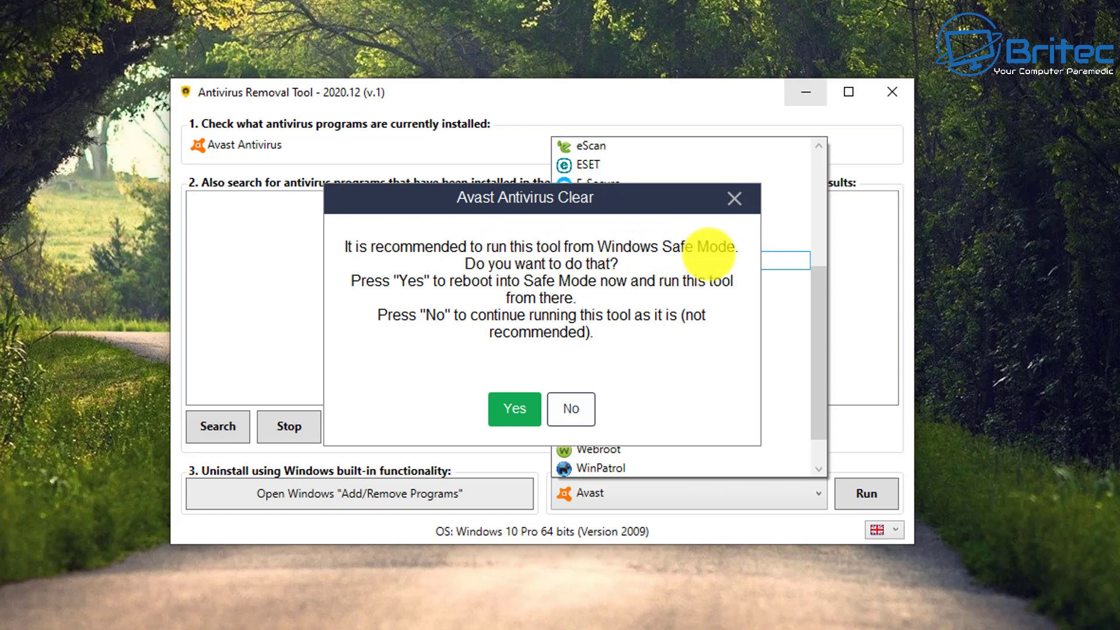
left_click_drag(603, 203, 146, 193)
Confirm Avast is still selected in the product list, then accept running Avast Clear in Safe Mode
left_click(818, 493)
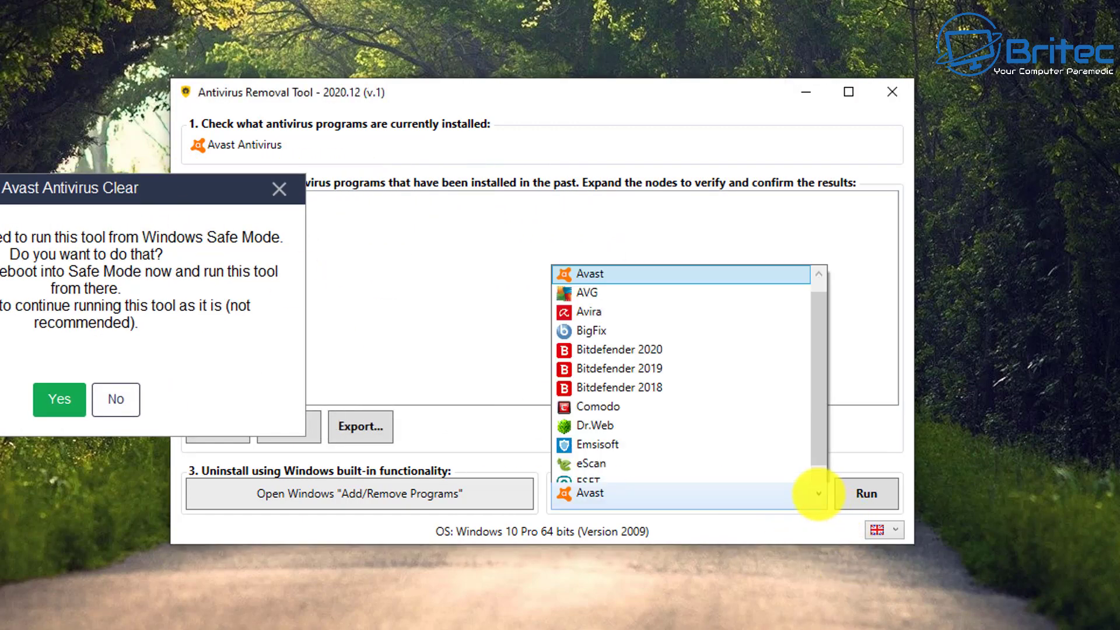
scroll(768, 452, "down", 4)
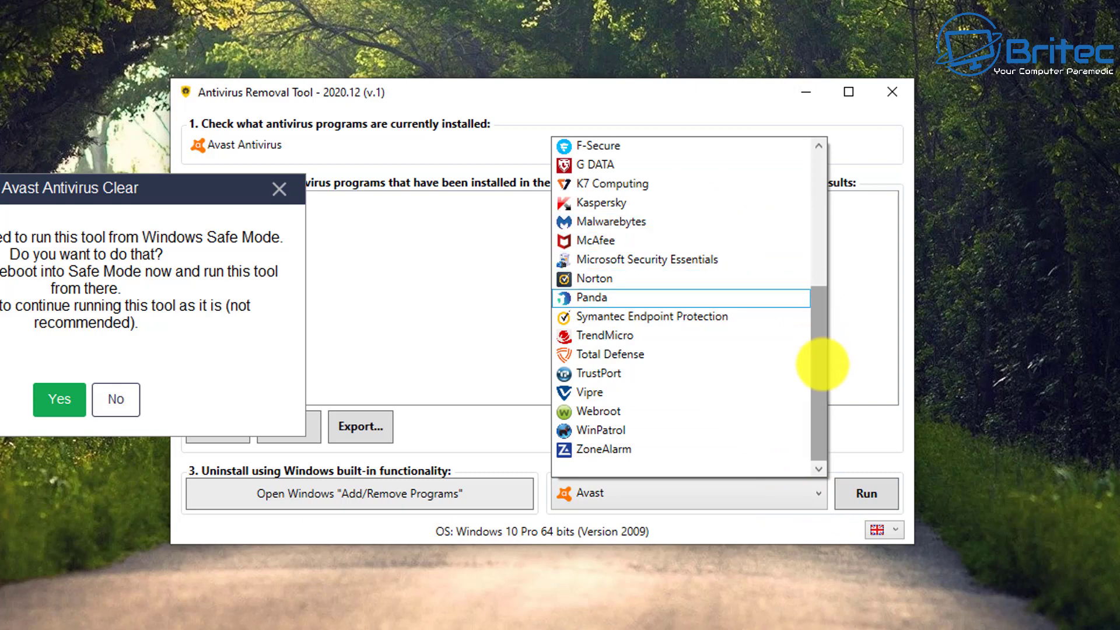
left_click_drag(822, 364, 824, 219)
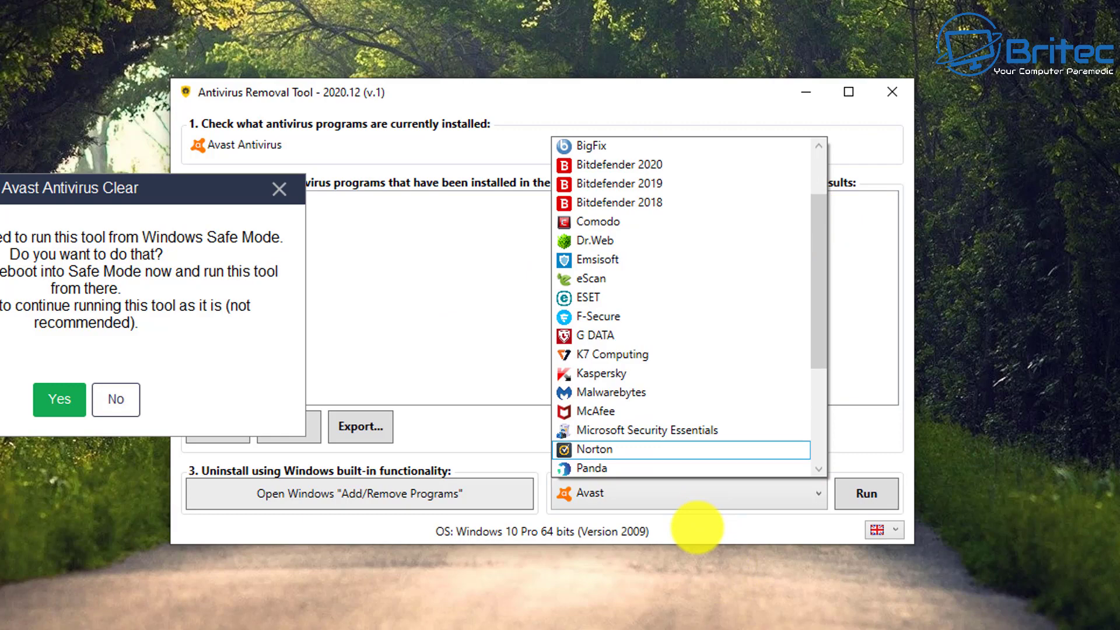
left_click(697, 528)
left_click_drag(94, 192, 550, 186)
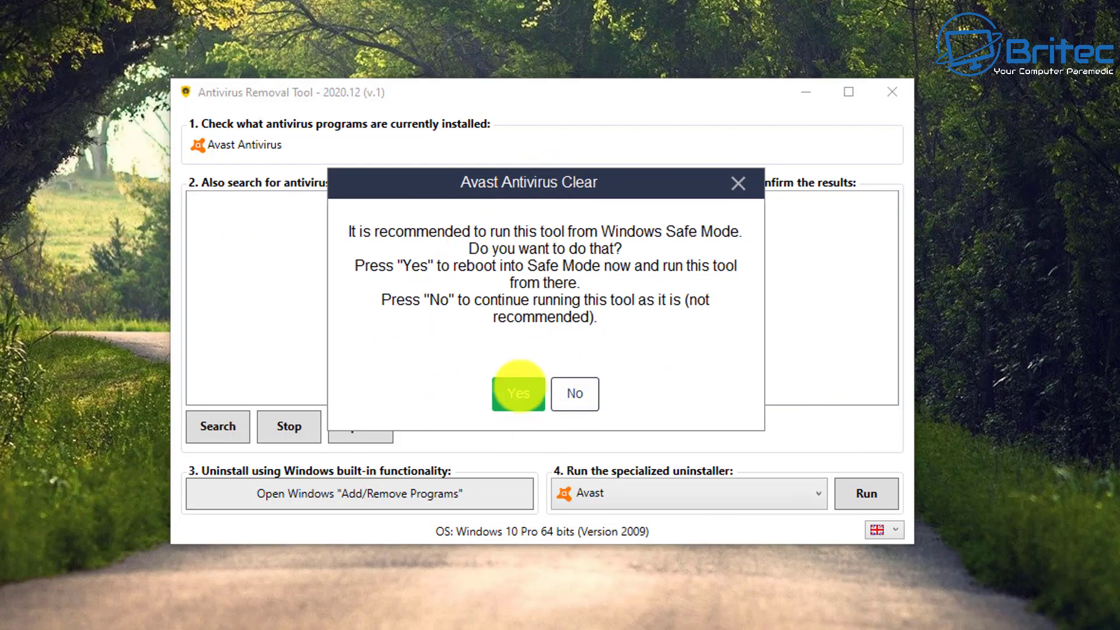
left_click(515, 405)
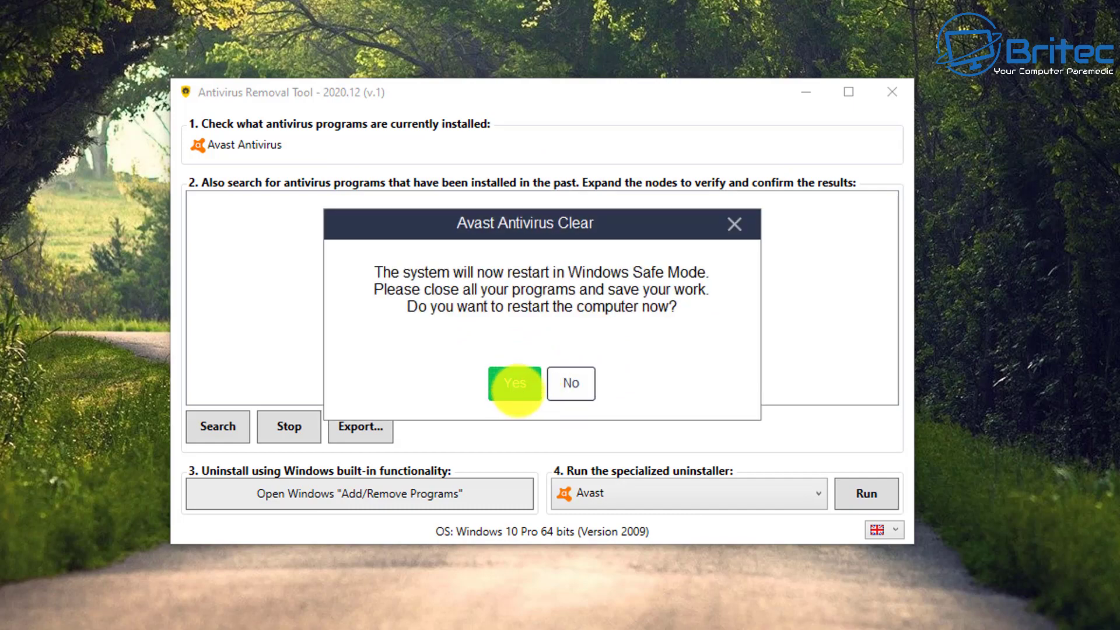
Confirm the restart so Windows reboots into Safe Mode with Avast Clear open
left_click(515, 388)
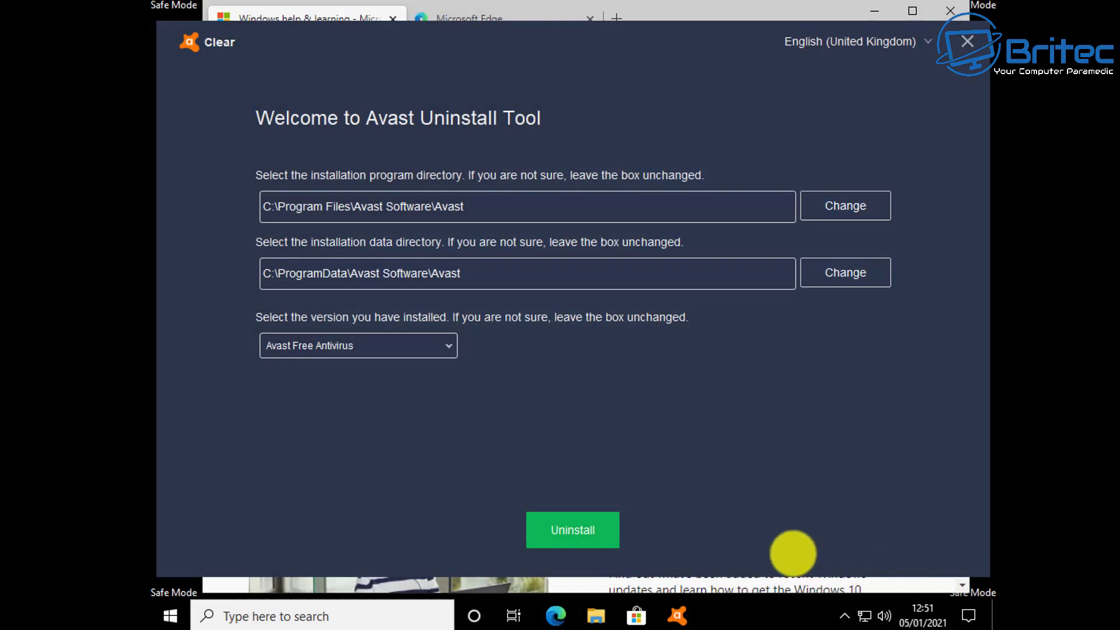
Keep Avast Free Antivirus as the version and start uninstalling it
left_click(448, 348)
left_click(448, 348)
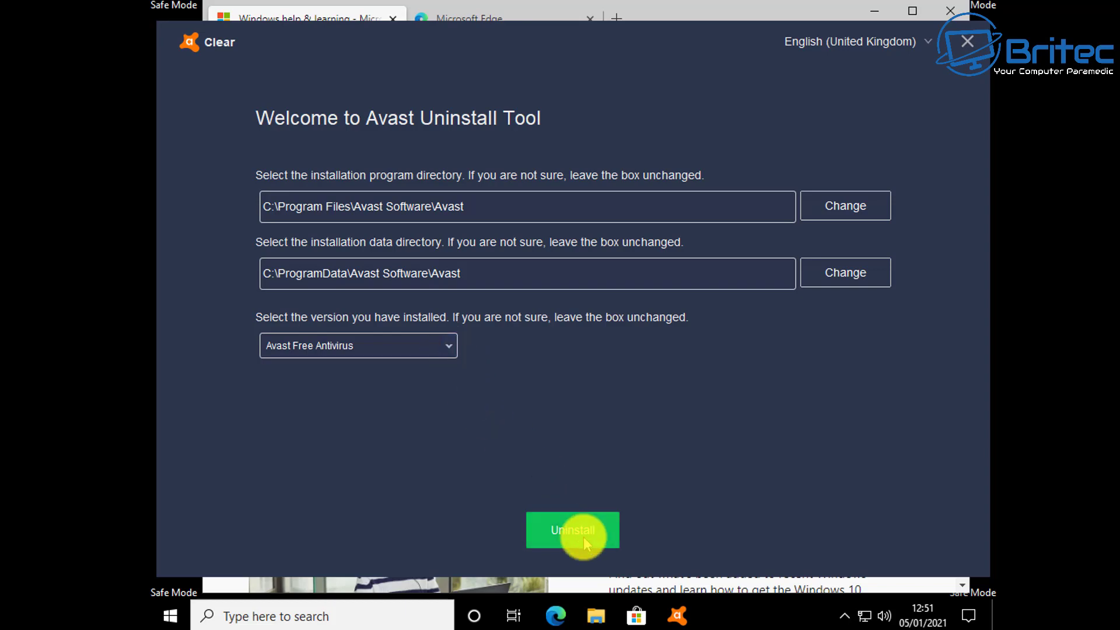
left_click(584, 536)
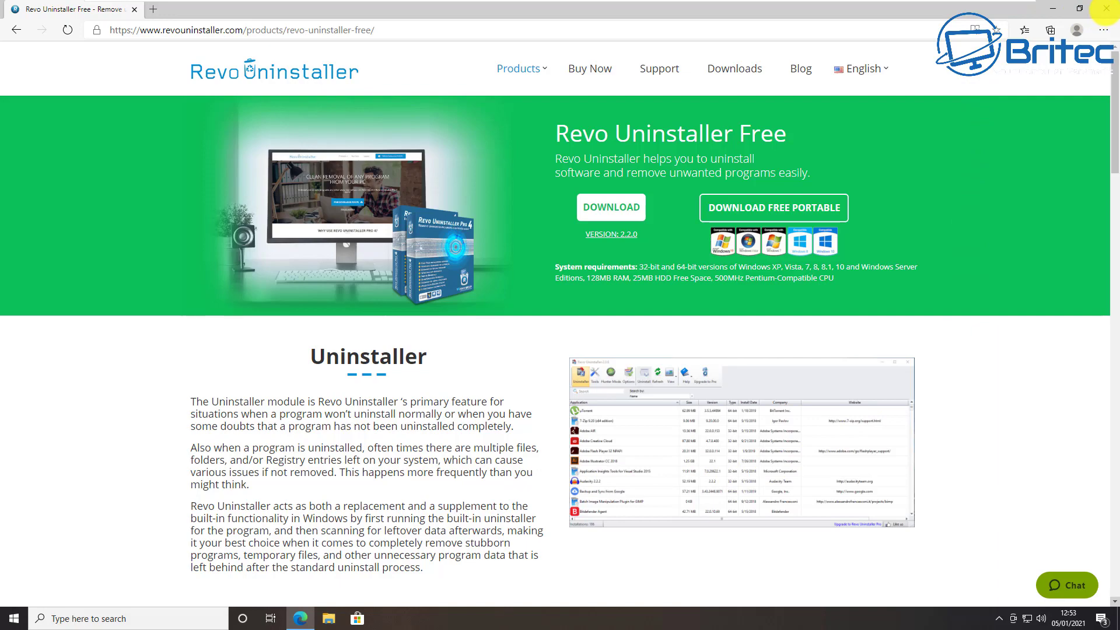
Close the Edge window showing the Revo Uninstaller Free page
left_click(1105, 8)
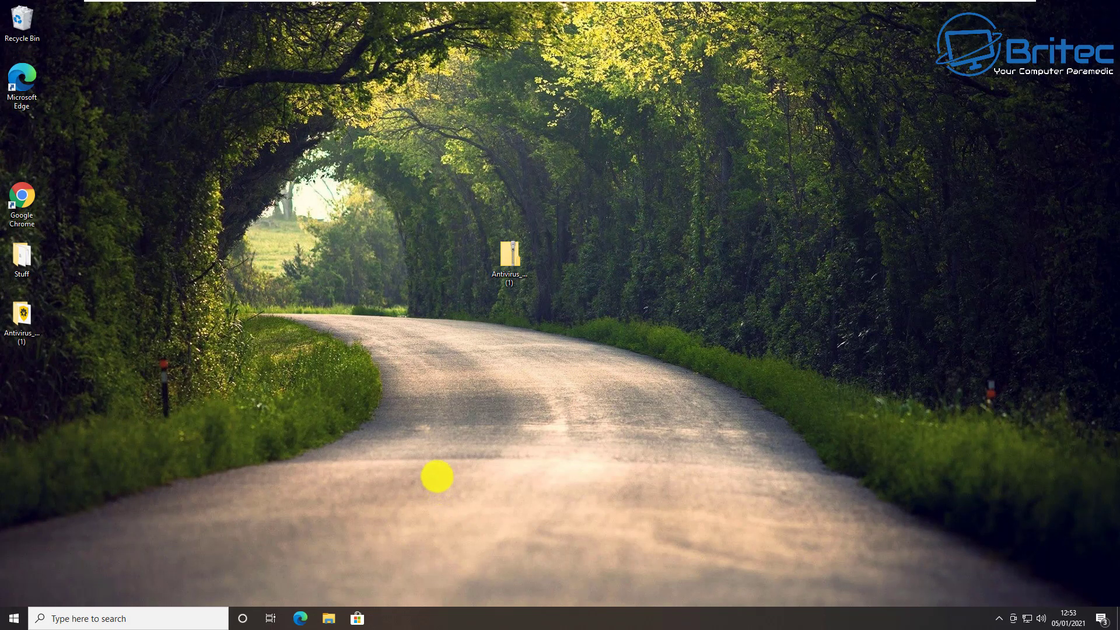
Delete the Antivirus_Removal_Tool zip archive from the desktop
key("Return")
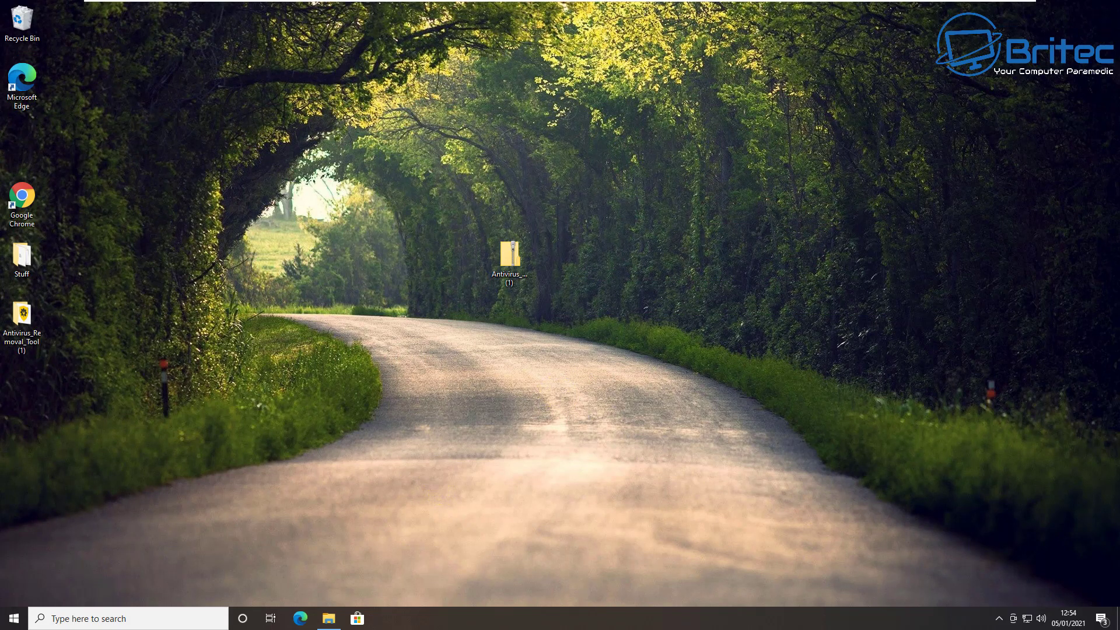
right_click(513, 257)
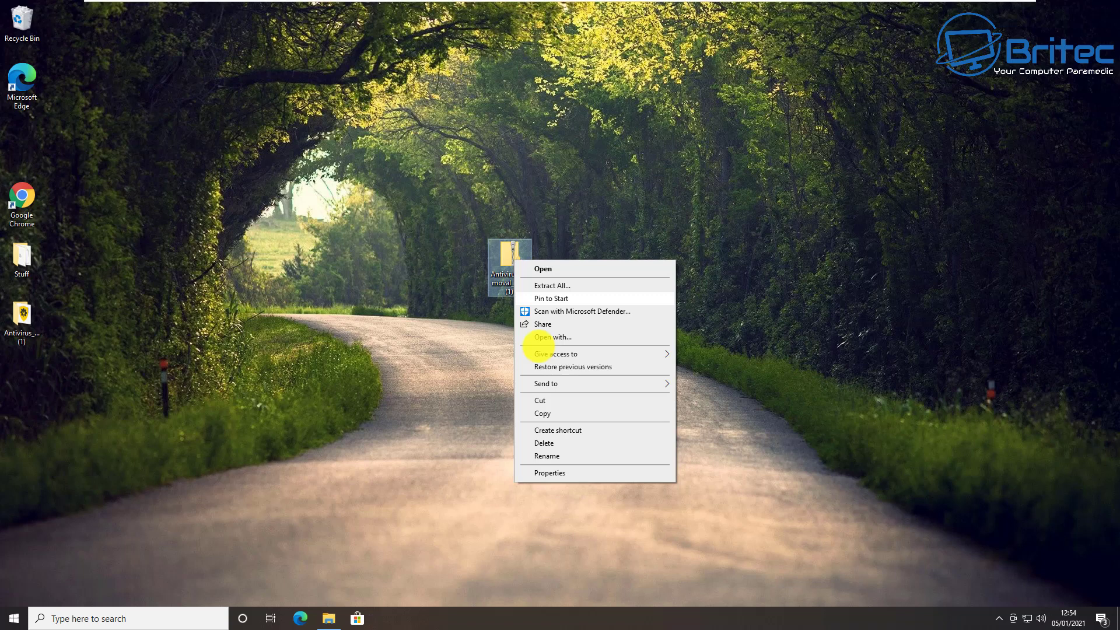
left_click(544, 442)
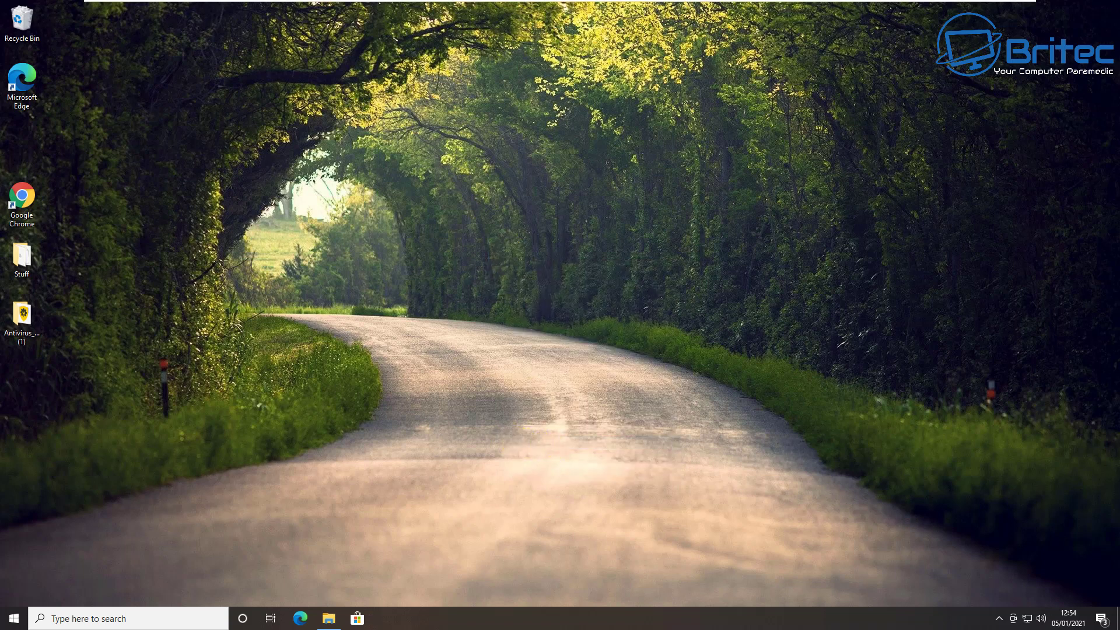